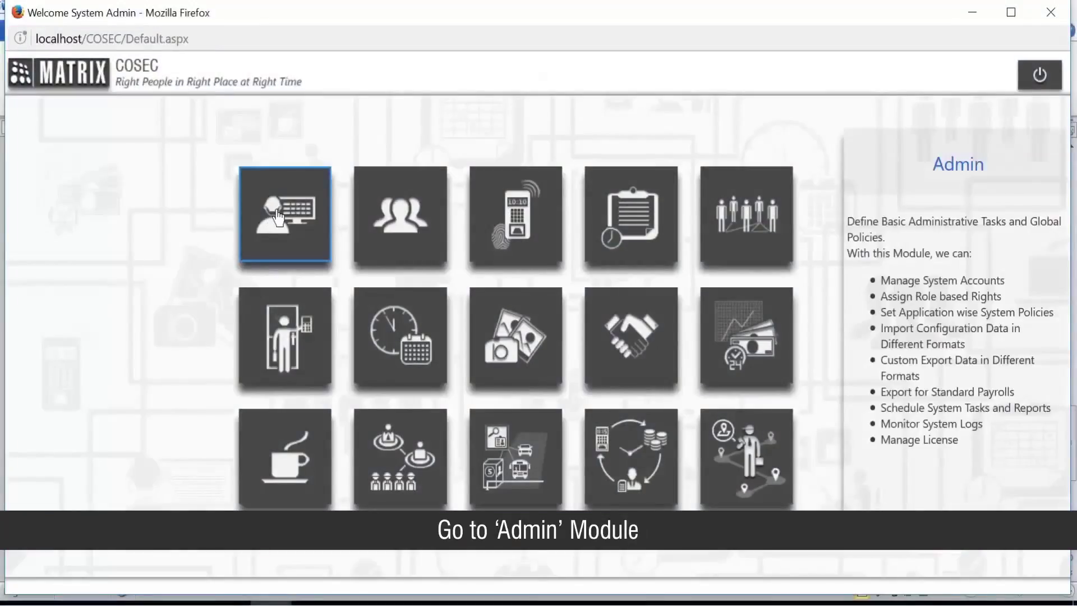
# Add a new system account under Admin > System Accounts with Login ID HR and name HRMANAGER.
pyautogui.click(278, 217)
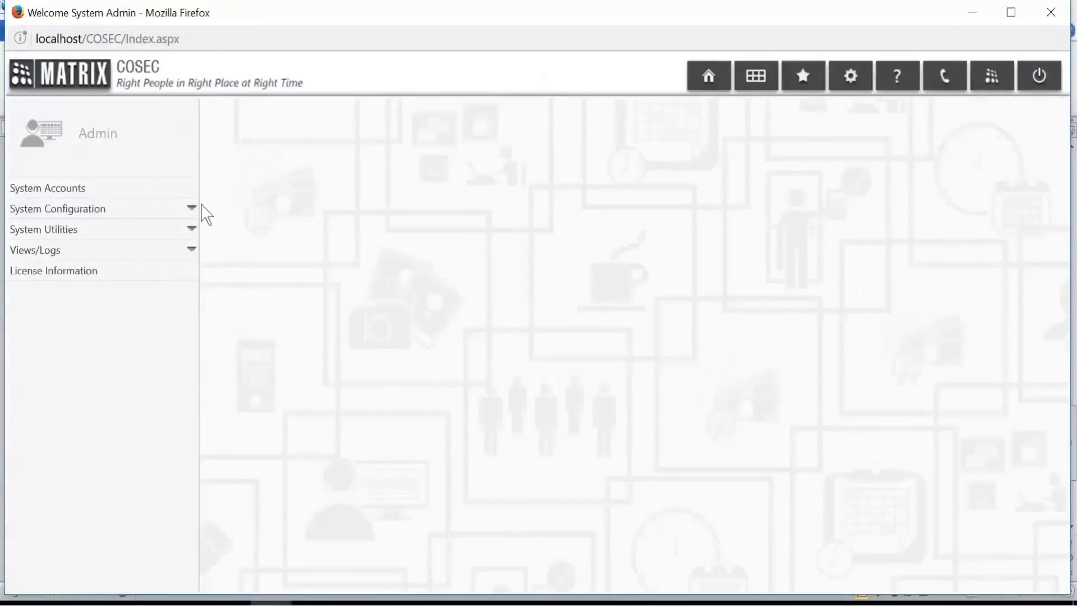
pyautogui.click(133, 197)
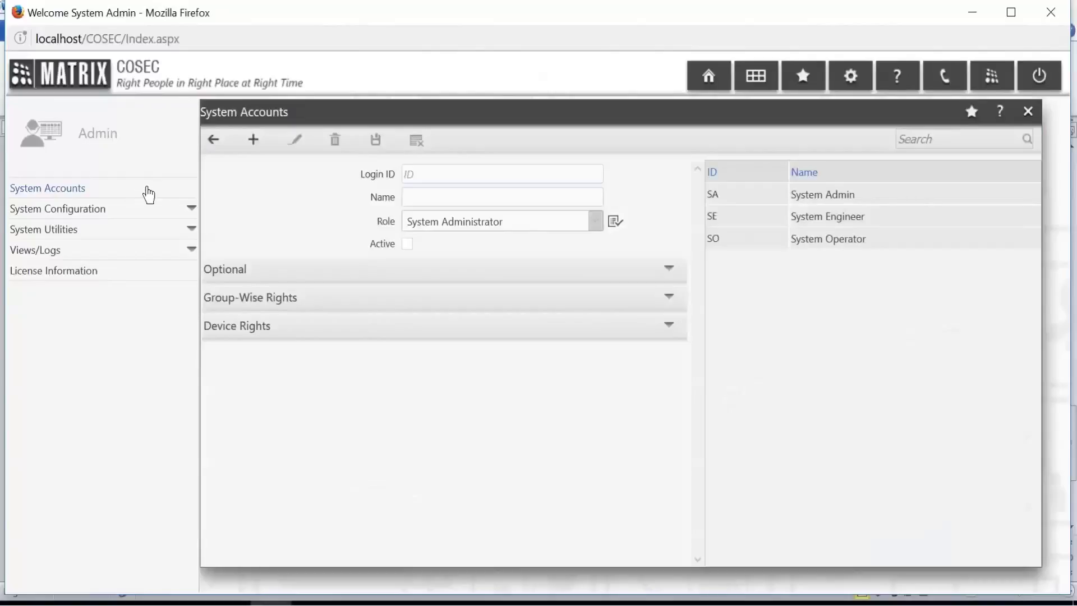
pyautogui.click(253, 143)
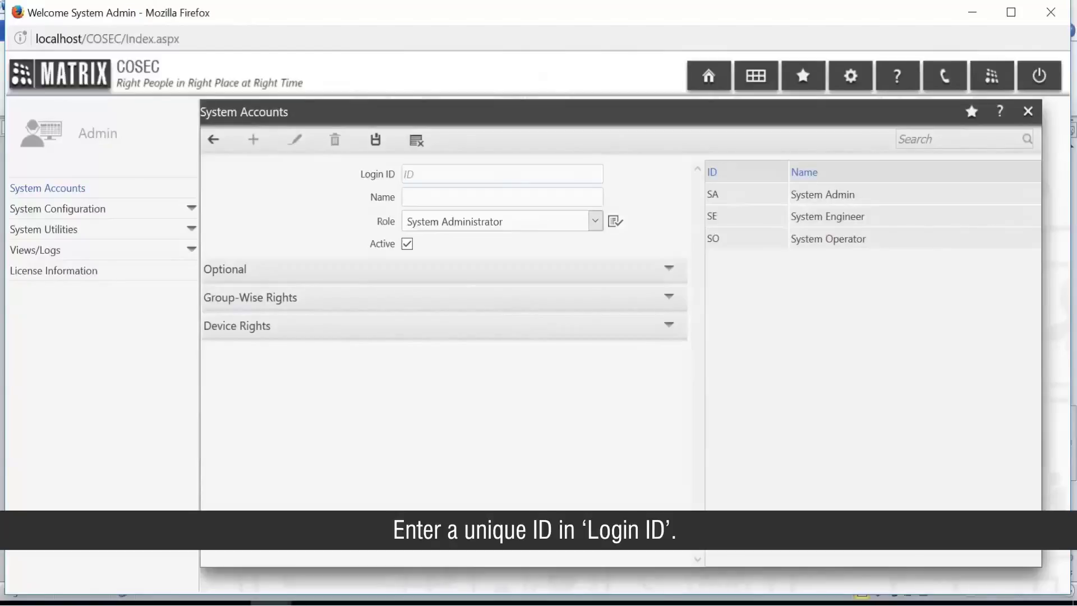
pyautogui.click(502, 174)
pyautogui.write('HR')
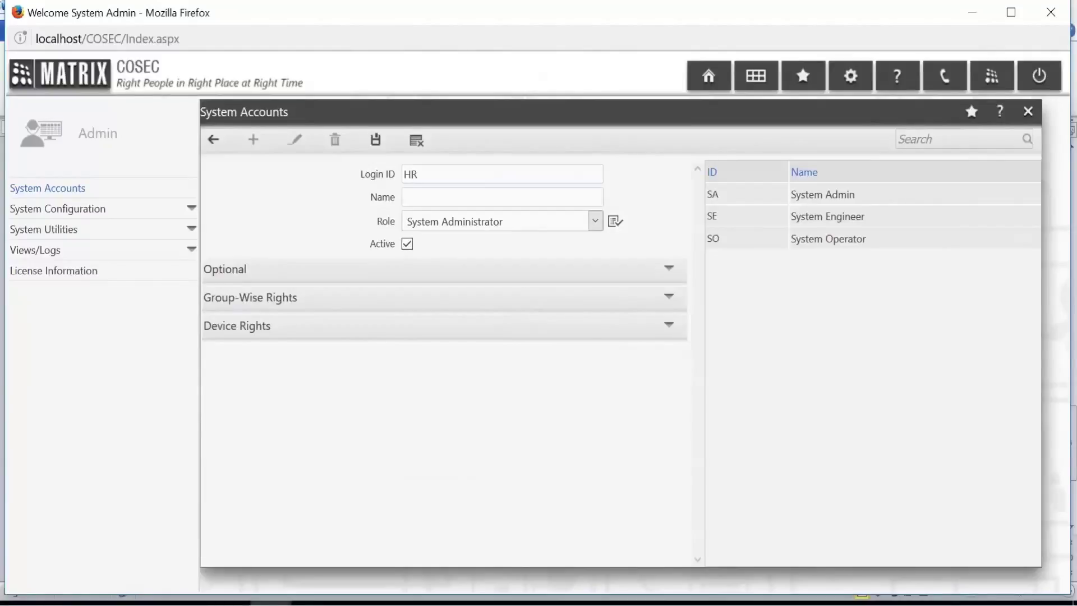
pyautogui.press('Tab')
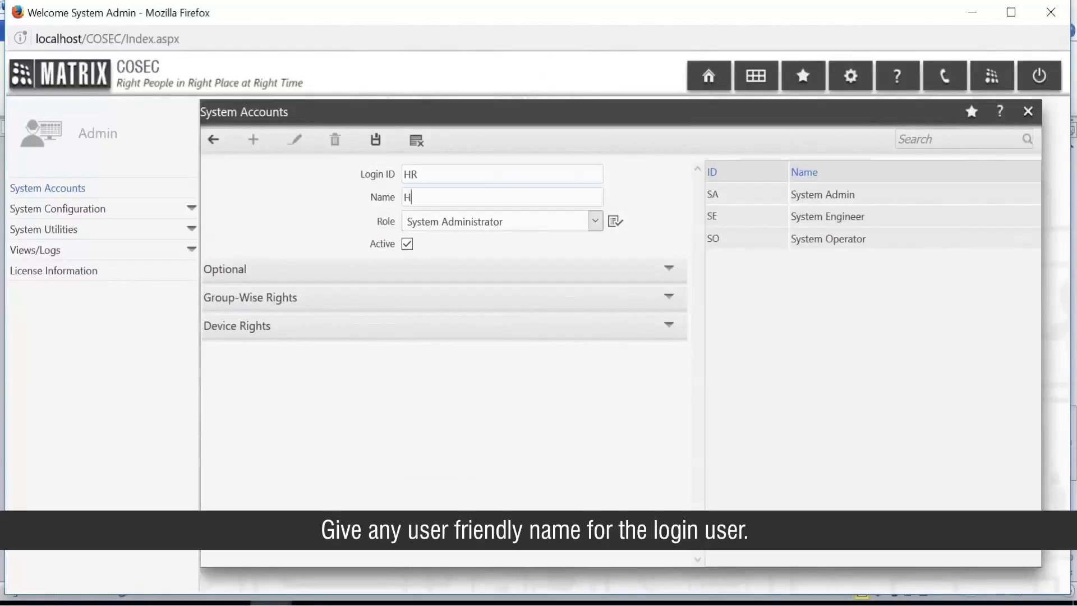
pyautogui.write('RMANAGER')
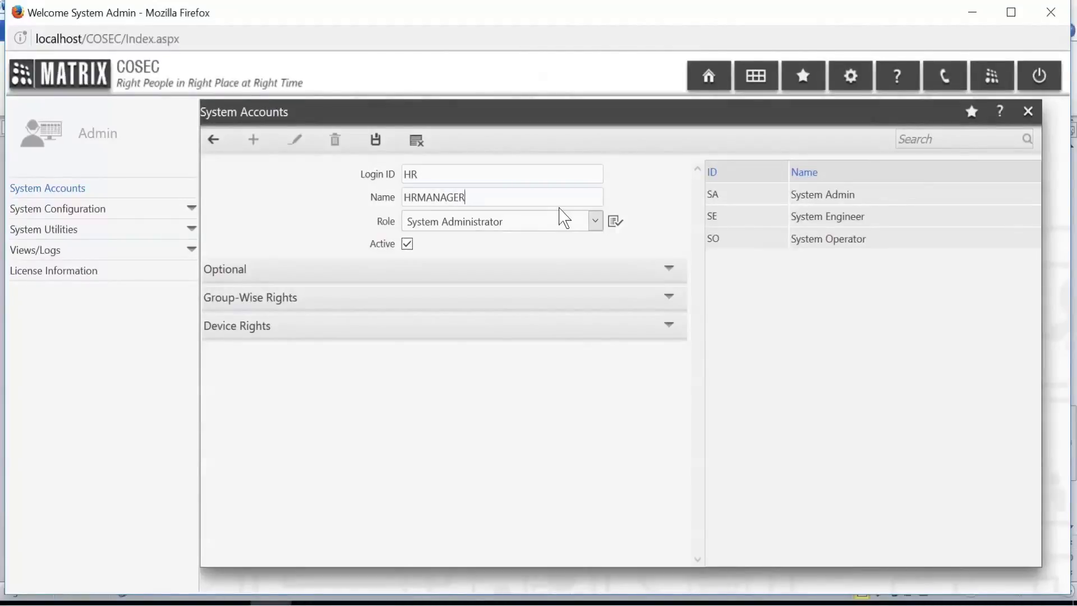
# Create role HR with View, Add, Edit and Delete on System Accounts, save it, and reopen it for editing.
pyautogui.click(615, 222)
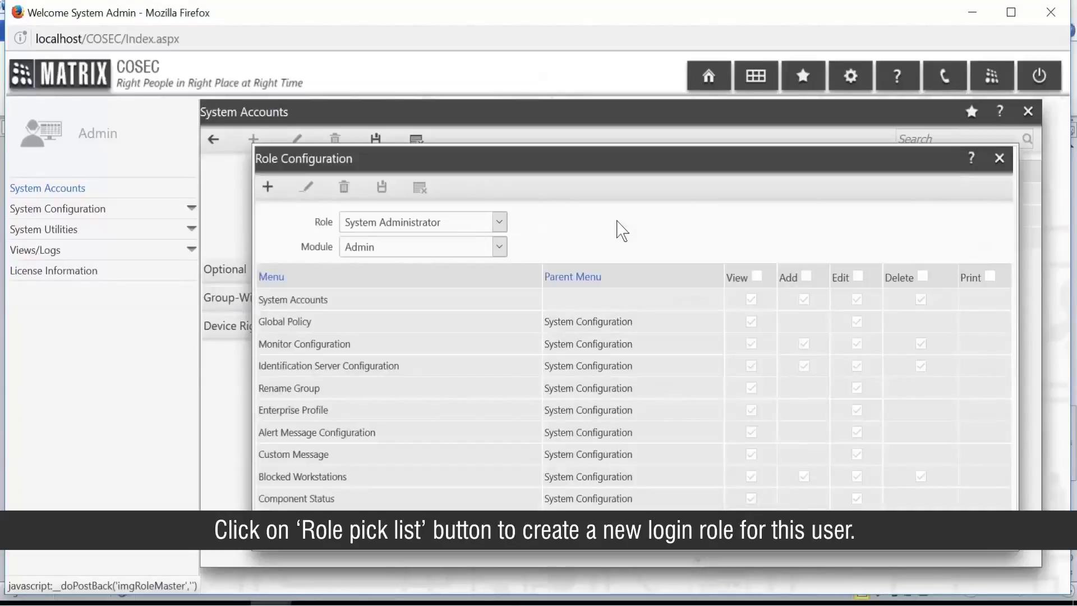
pyautogui.click(266, 186)
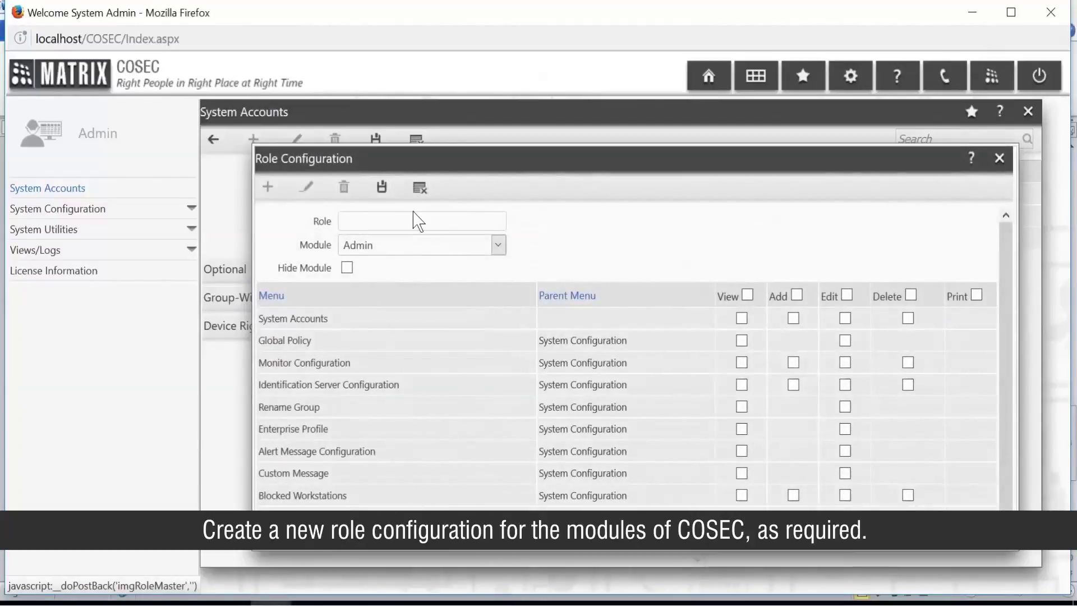
pyautogui.write('HR')
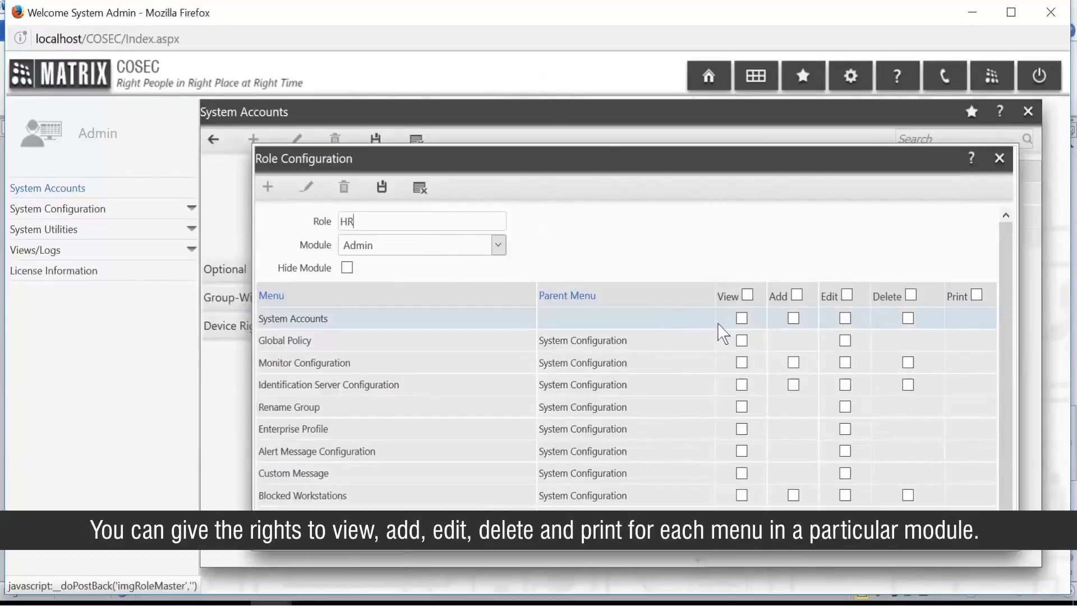
pyautogui.click(741, 318)
pyautogui.click(793, 318)
pyautogui.click(844, 317)
pyautogui.click(907, 319)
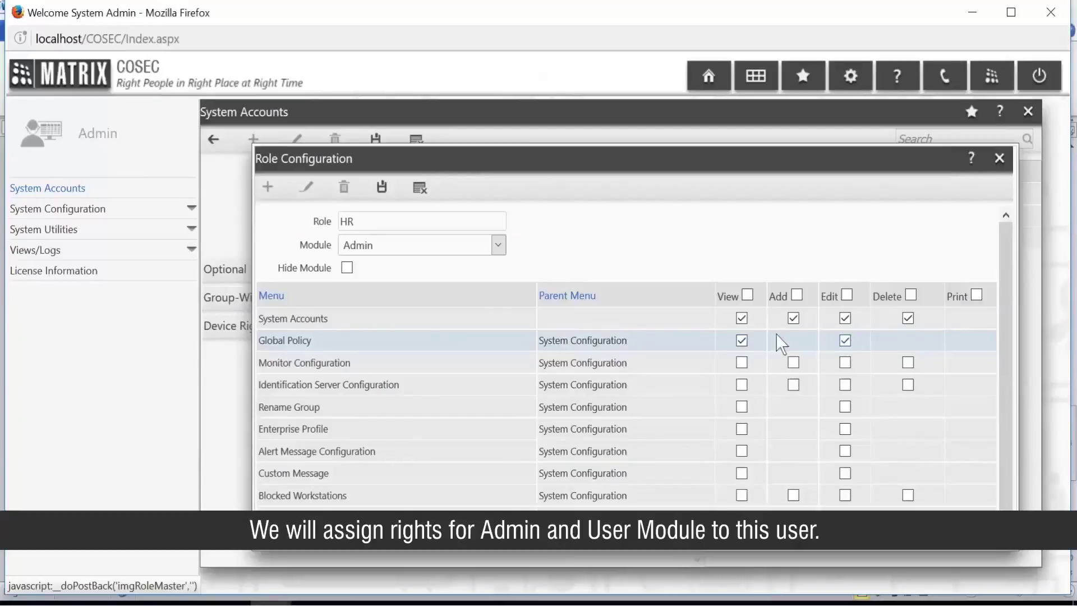
pyautogui.click(382, 186)
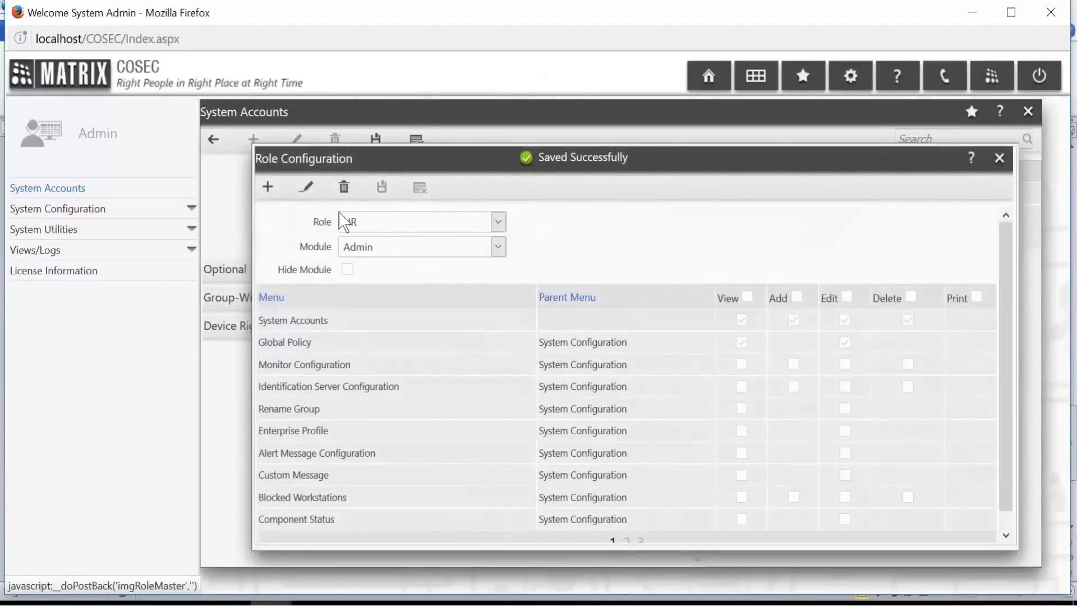
pyautogui.click(307, 186)
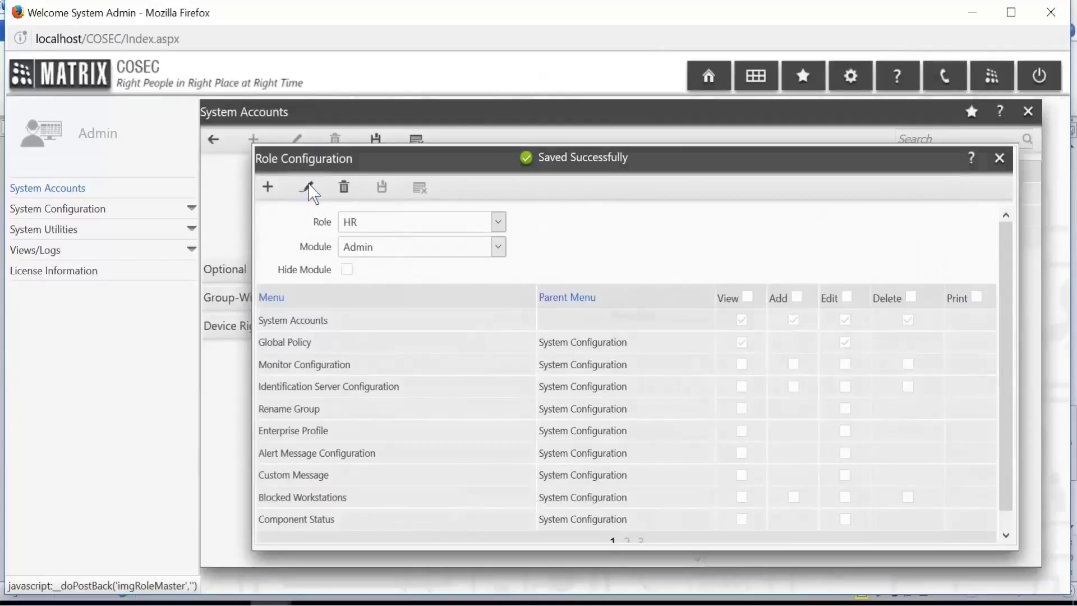
# Hide the Access Control, Time and Attendance and Leave Management modules for the HR role.
pyautogui.click(498, 246)
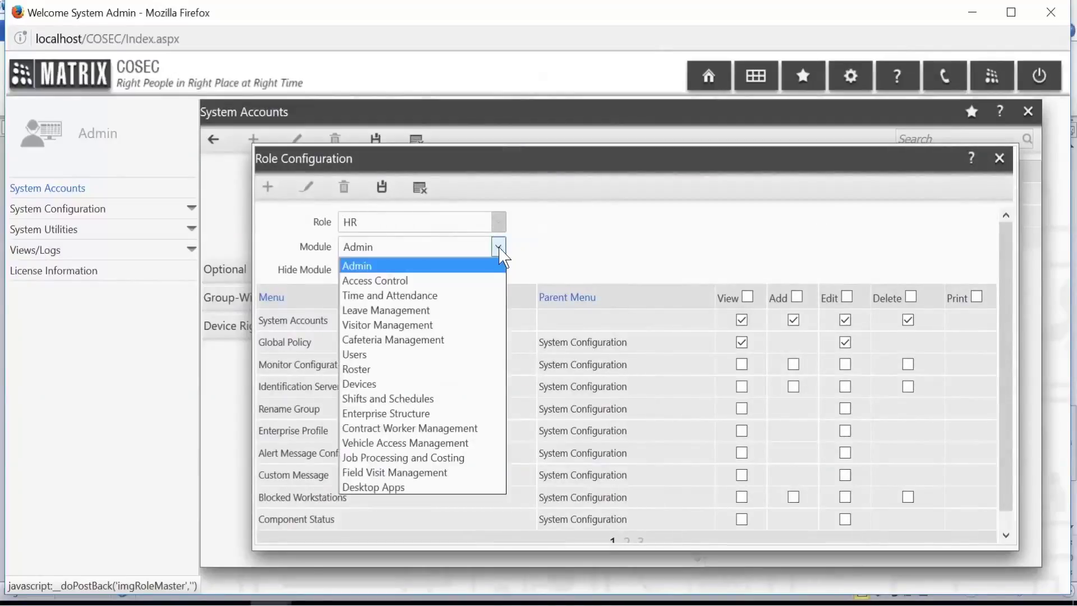
pyautogui.click(484, 281)
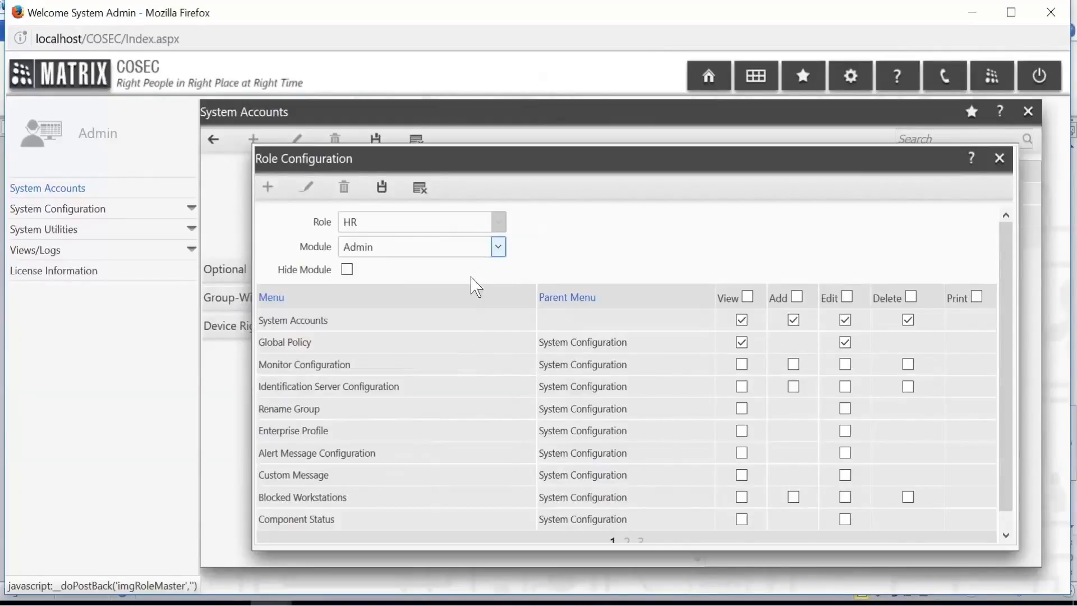
pyautogui.click(346, 269)
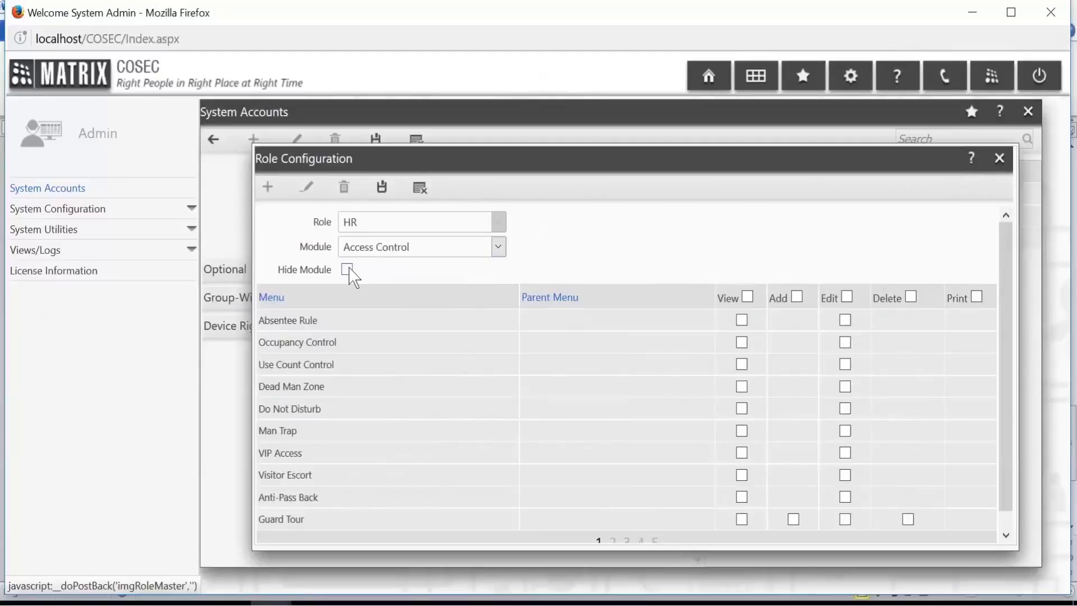
pyautogui.click(499, 248)
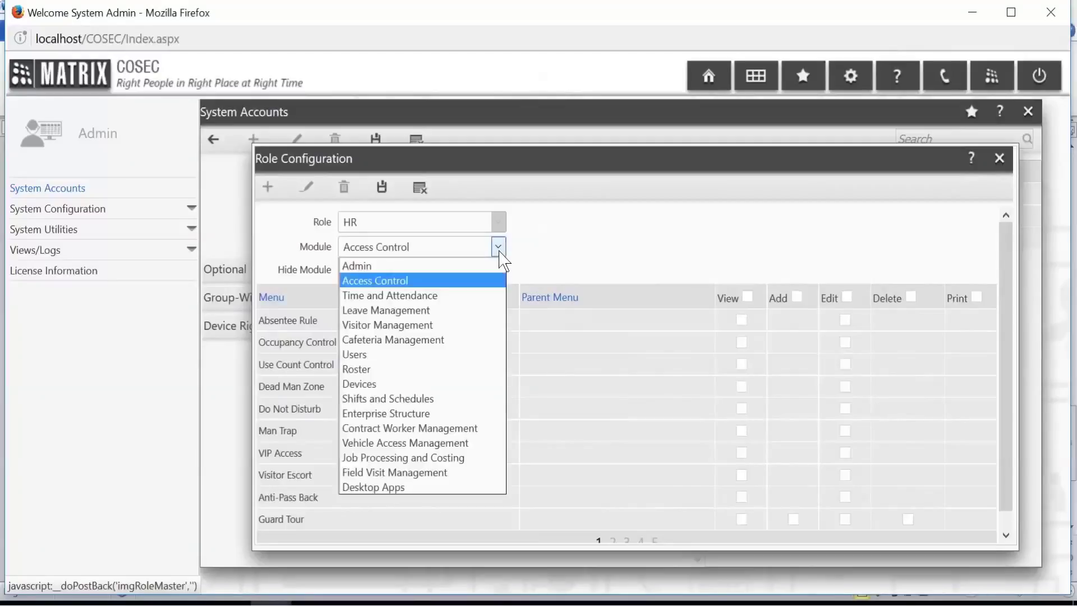
pyautogui.click(475, 296)
pyautogui.click(347, 269)
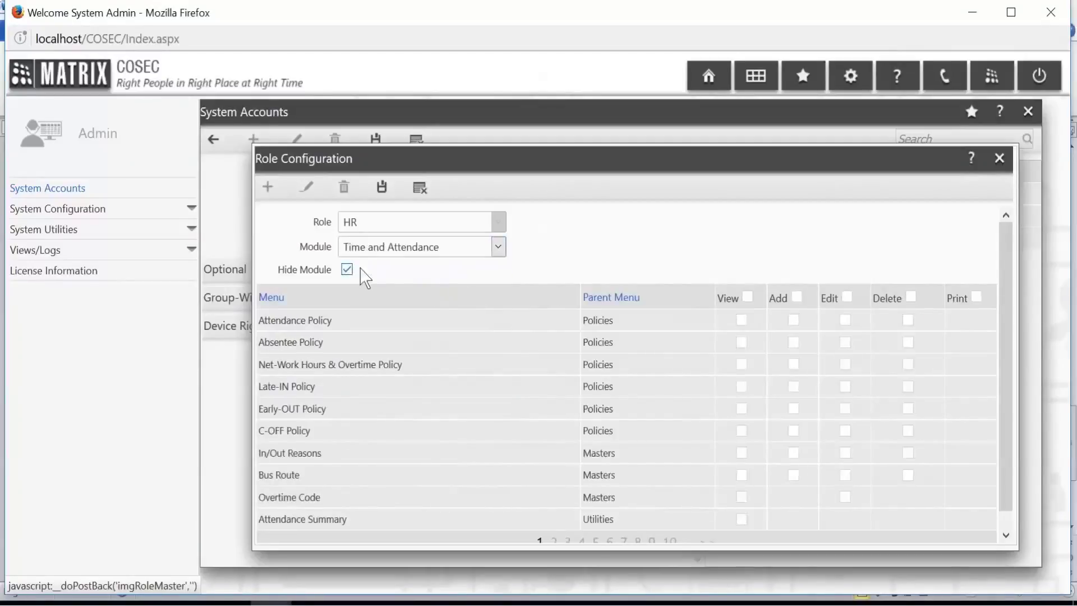
pyautogui.click(498, 248)
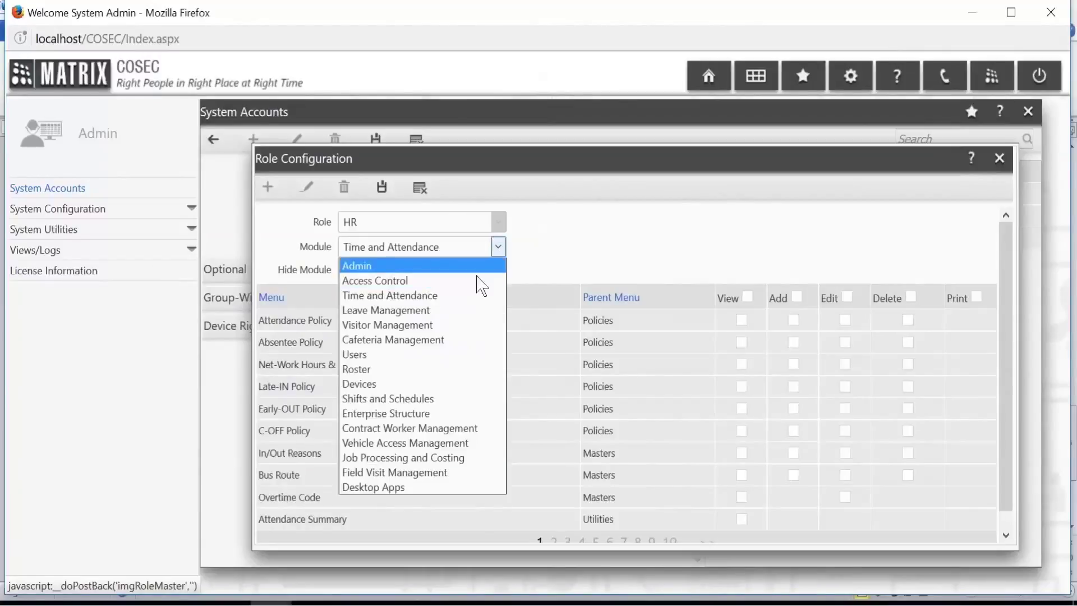
pyautogui.click(469, 310)
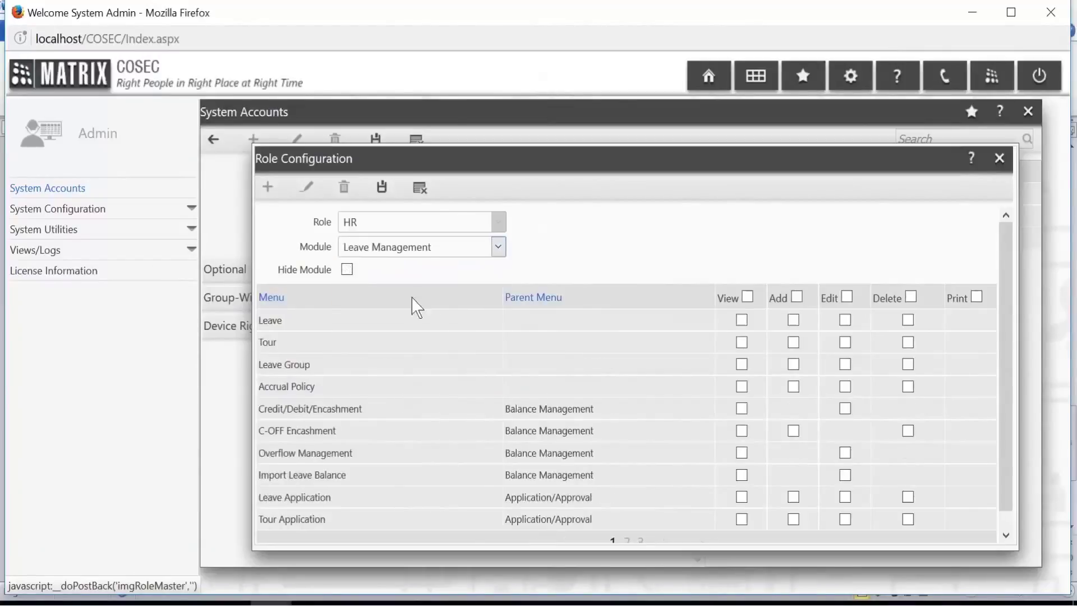
pyautogui.click(347, 269)
# Hide the Visitor Management and Cafeteria Management modules for the HR role too.
pyautogui.click(498, 247)
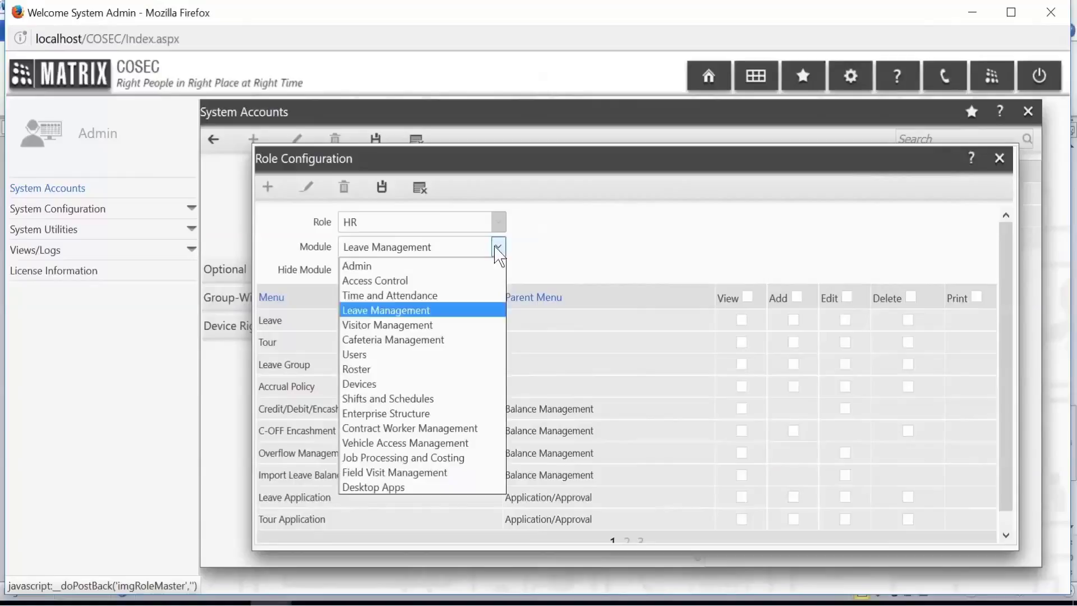
pyautogui.click(436, 325)
pyautogui.click(346, 269)
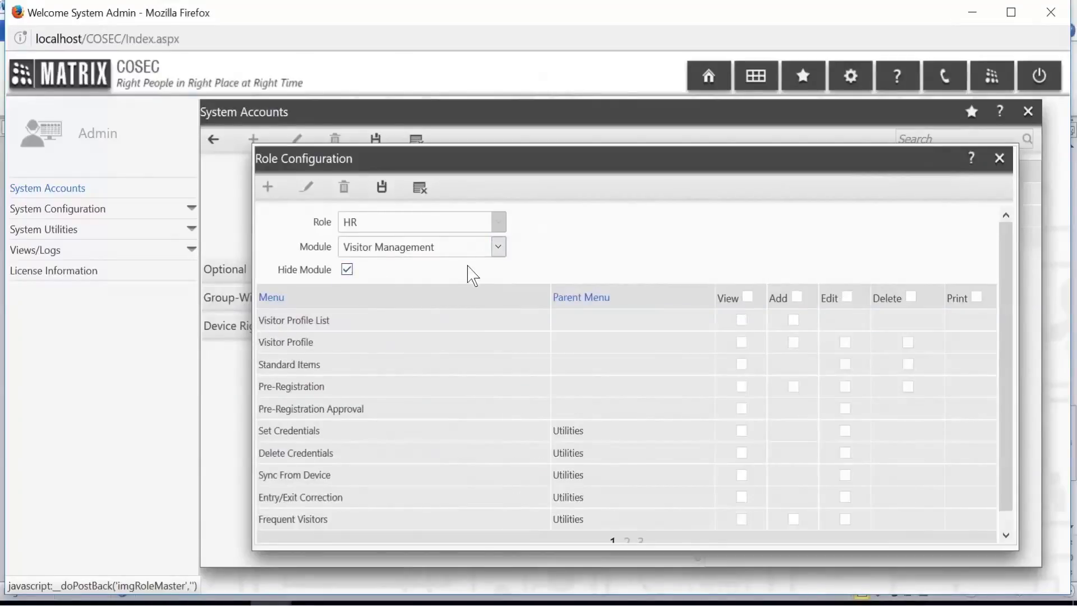
pyautogui.click(499, 247)
pyautogui.click(446, 340)
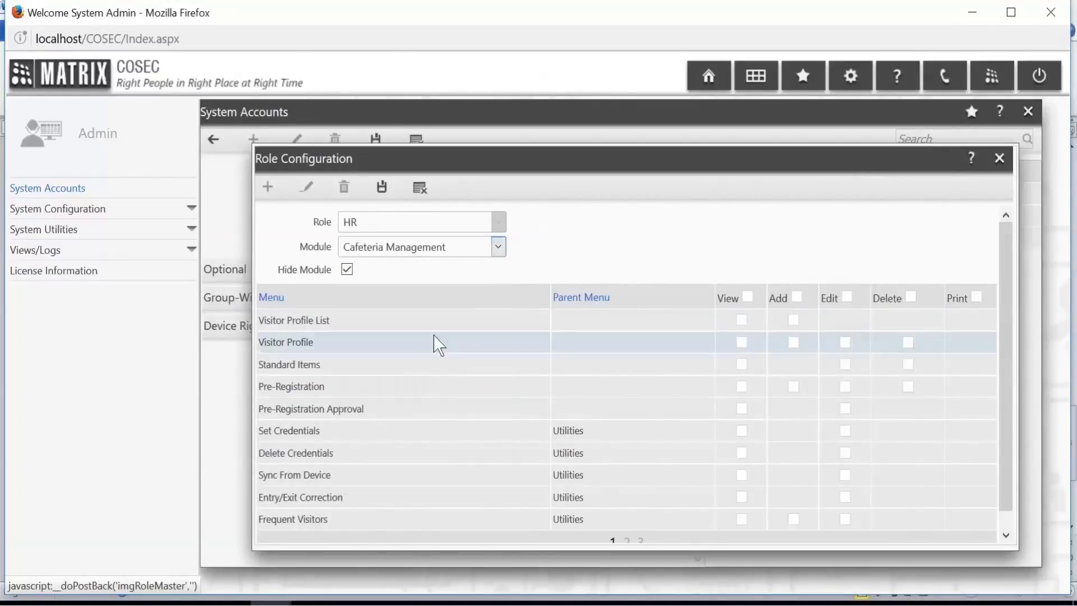
pyautogui.click(347, 270)
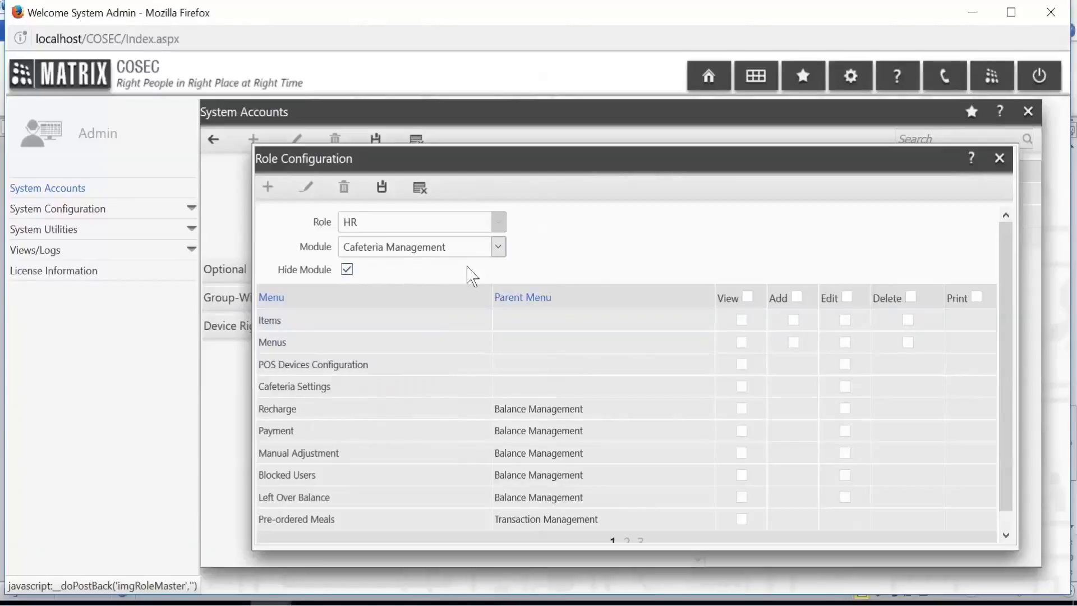
pyautogui.click(497, 247)
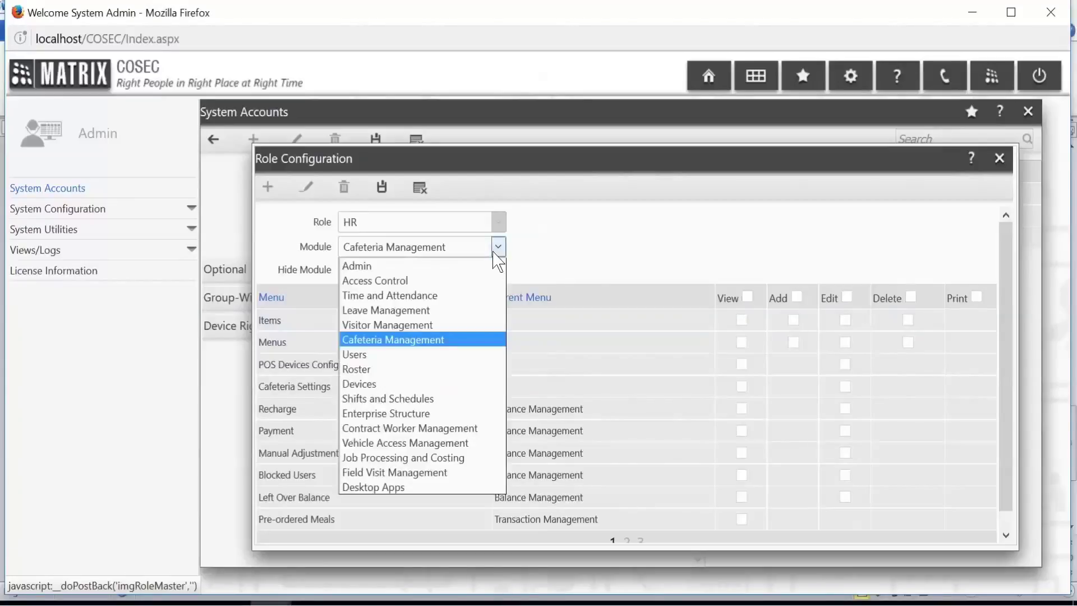
# In the Users module, grant HR rights on User List, User Configuration and multi-user configuration.
pyautogui.click(446, 355)
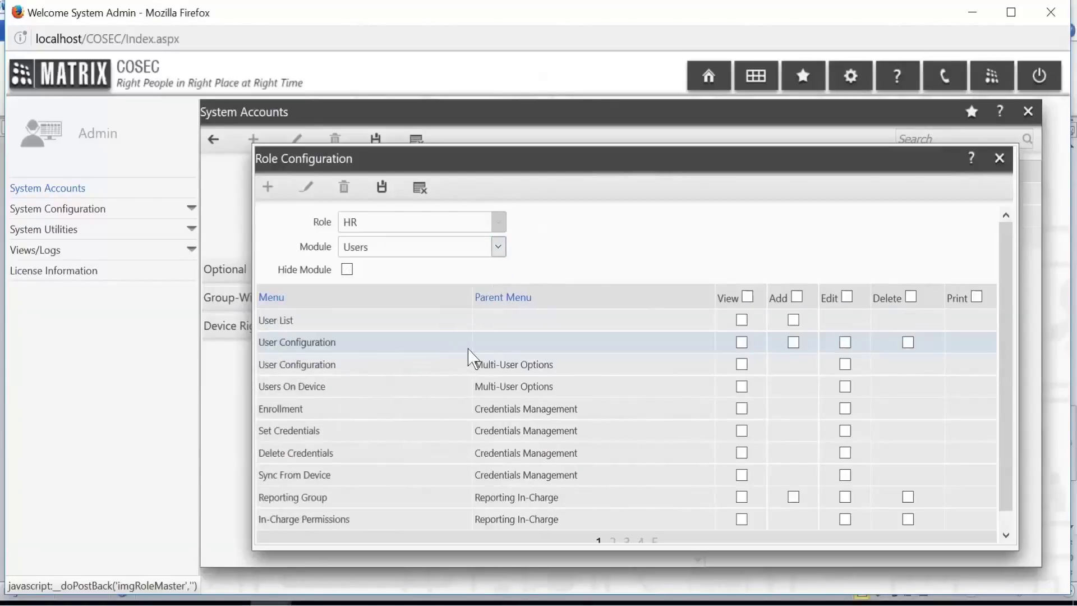
pyautogui.click(741, 319)
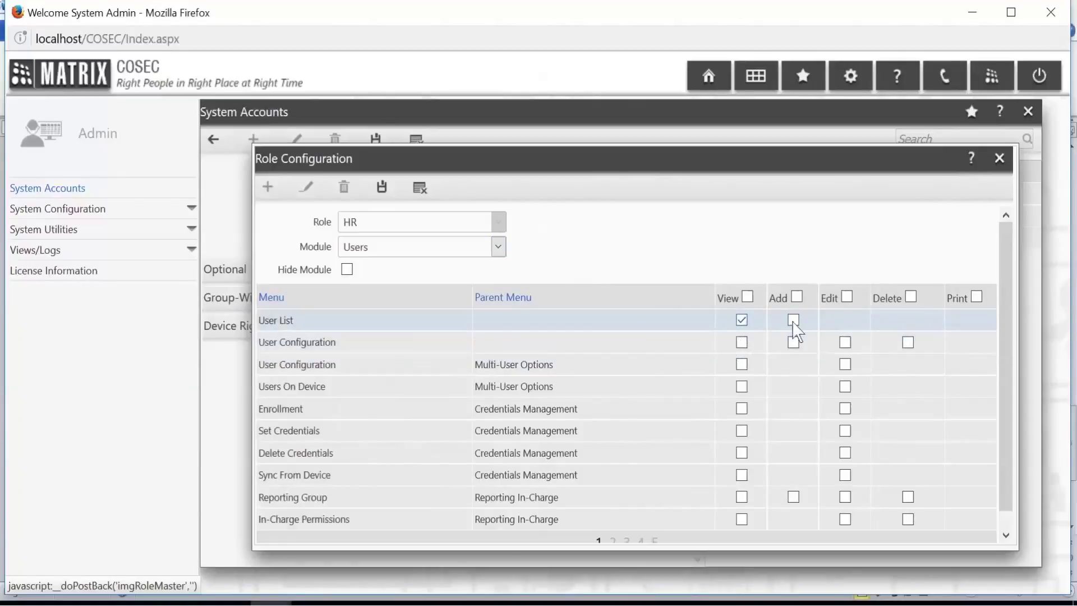
pyautogui.click(792, 321)
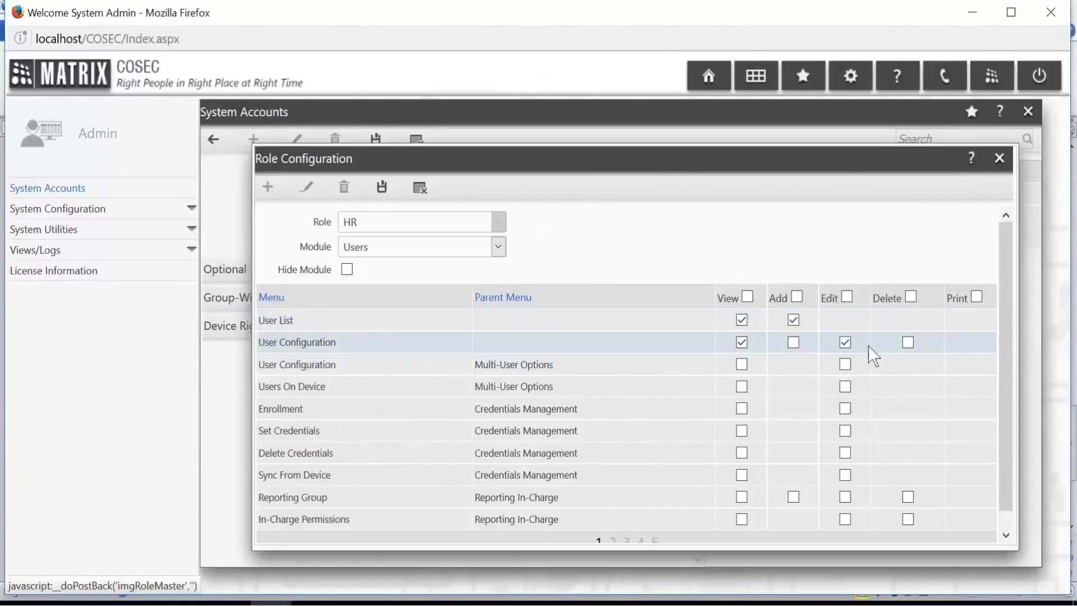
pyautogui.click(908, 342)
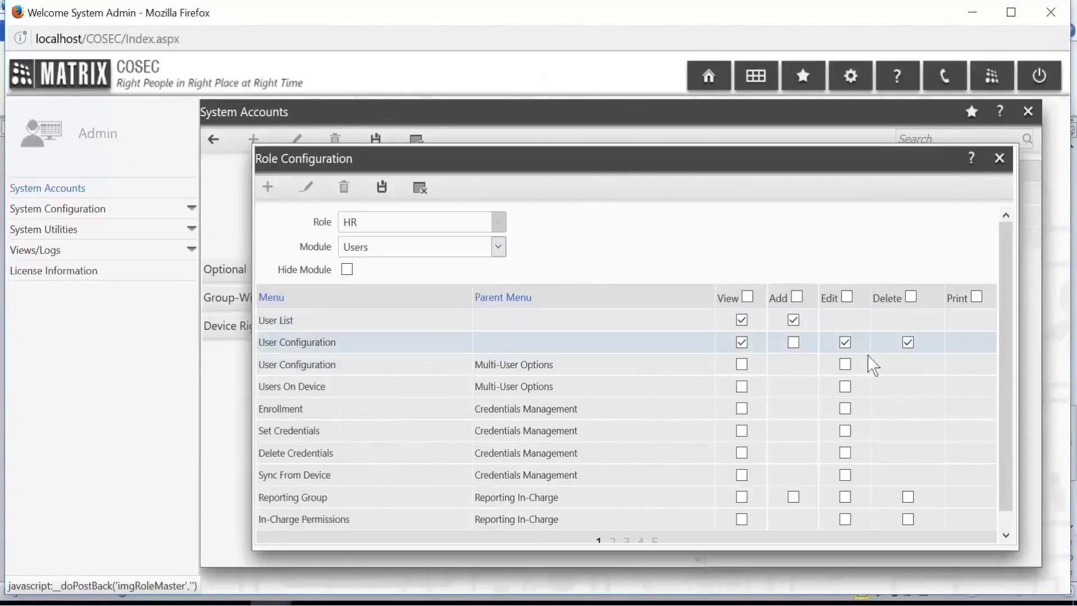
pyautogui.click(792, 342)
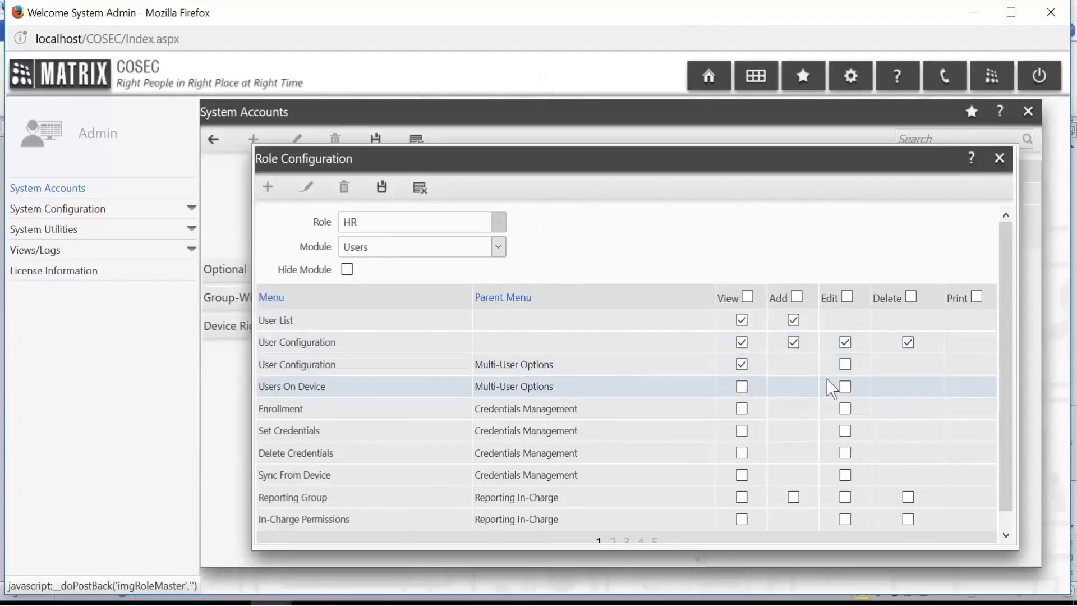
pyautogui.click(844, 363)
pyautogui.click(742, 386)
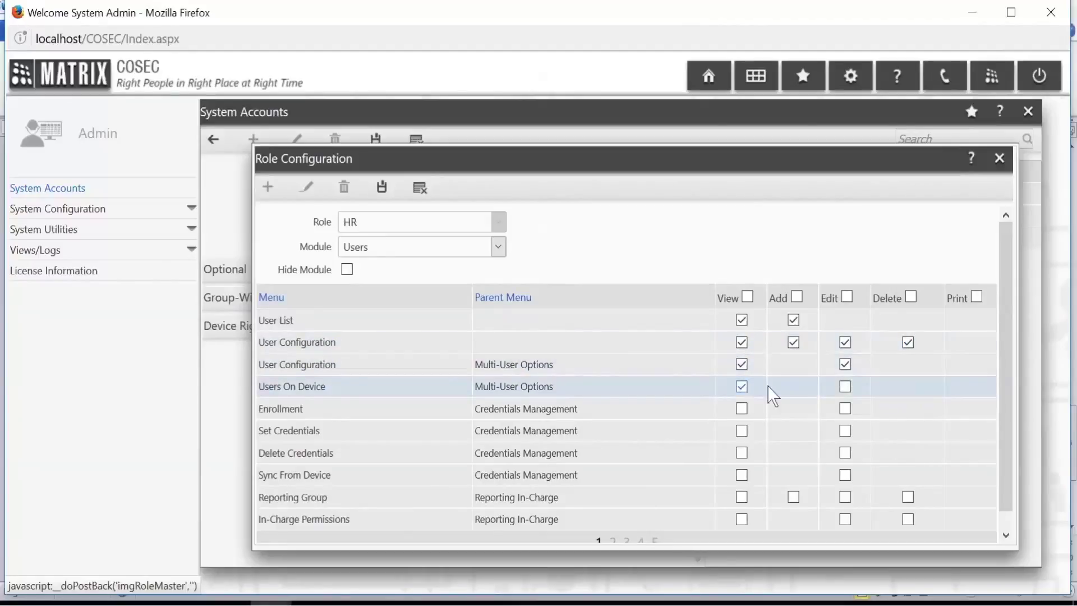
# Grant HR rights on Enrollment, Set Credentials, Sync From Device and Reporting Group (view, add, edit, delete).
pyautogui.click(844, 407)
pyautogui.click(740, 429)
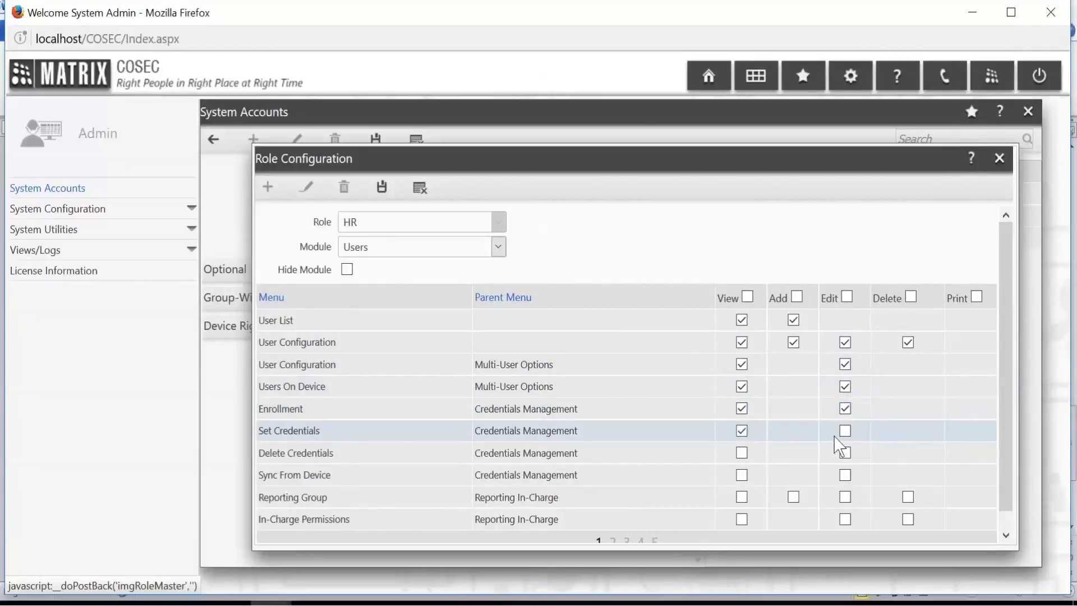
pyautogui.click(844, 430)
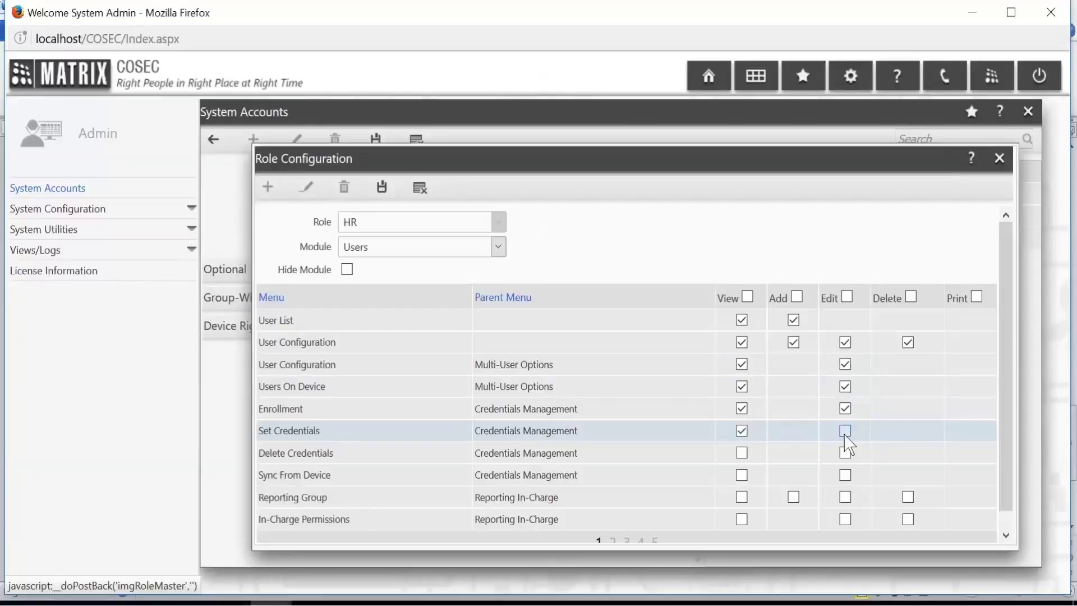
pyautogui.click(740, 474)
pyautogui.click(845, 475)
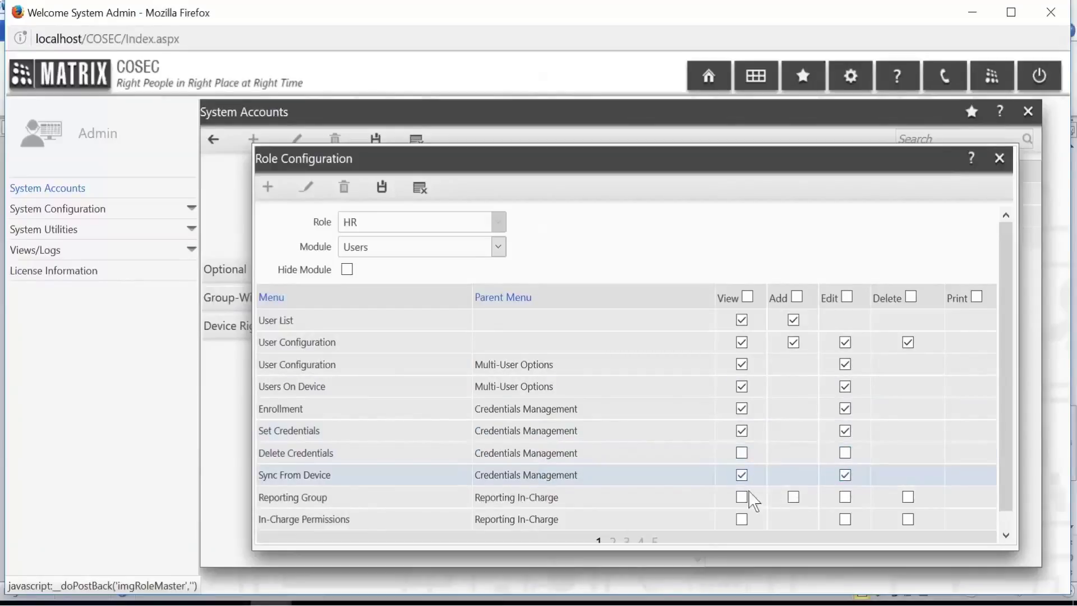
pyautogui.click(741, 496)
pyautogui.click(792, 497)
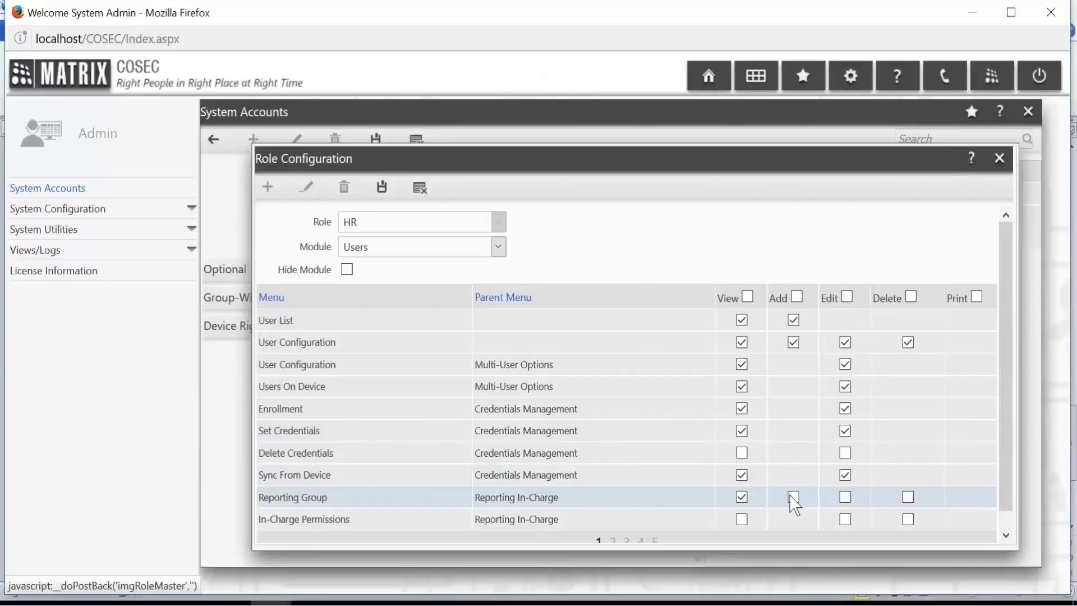
pyautogui.click(845, 497)
pyautogui.click(907, 498)
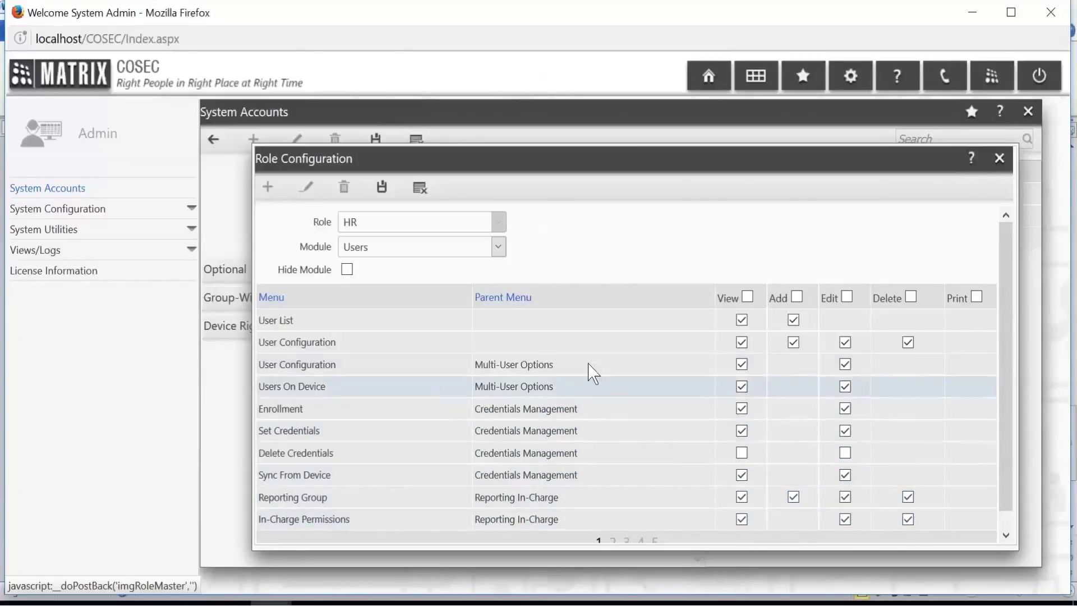
# Save the HR role's Users rights and reopen the role at the Desktop Apps module.
pyautogui.click(394, 192)
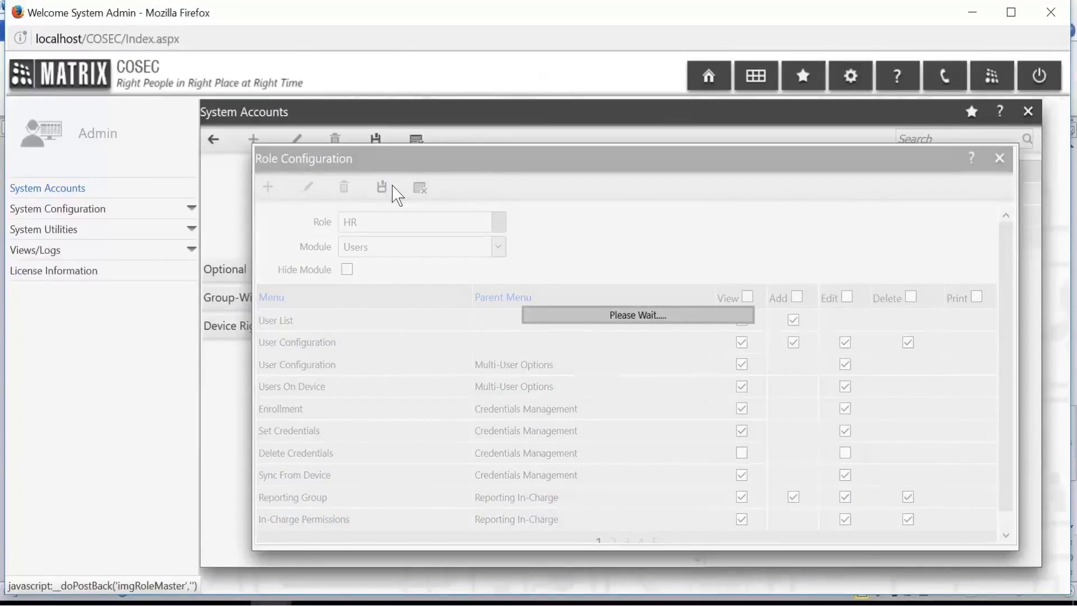
pyautogui.click(307, 186)
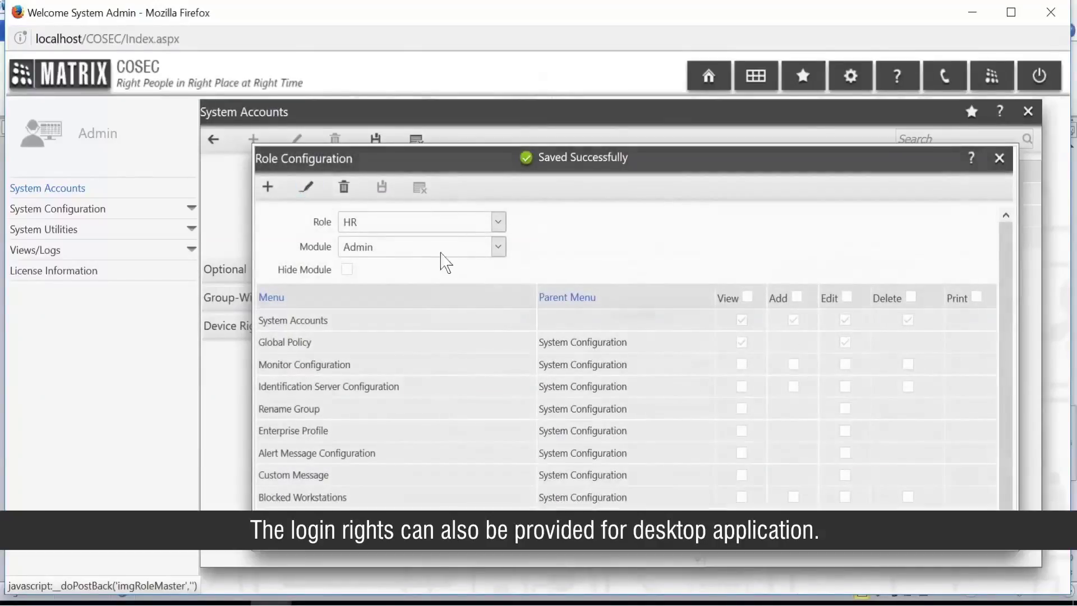
pyautogui.click(499, 247)
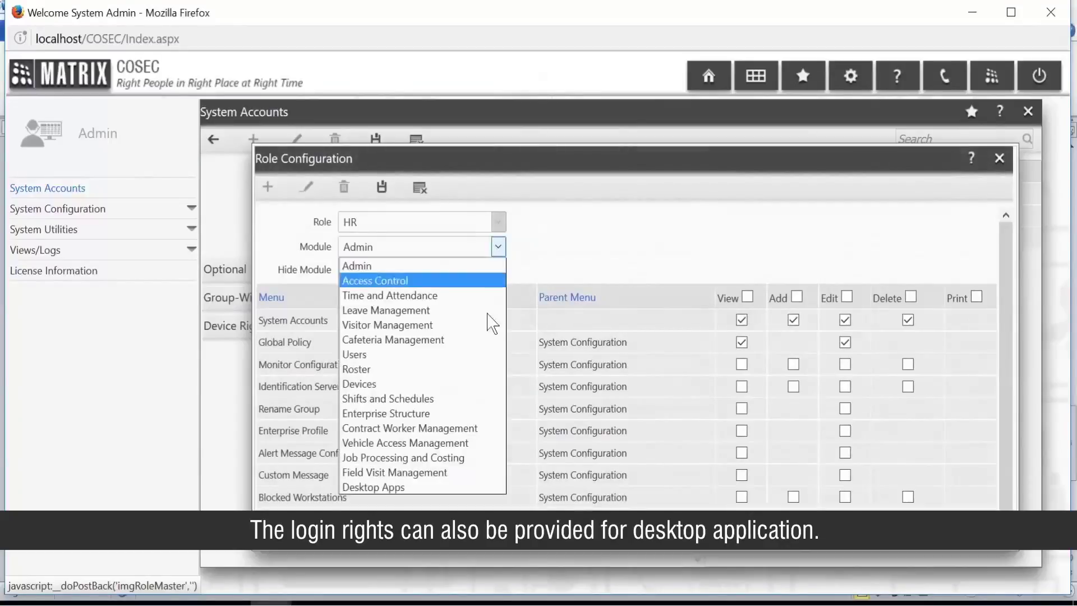
pyautogui.click(455, 487)
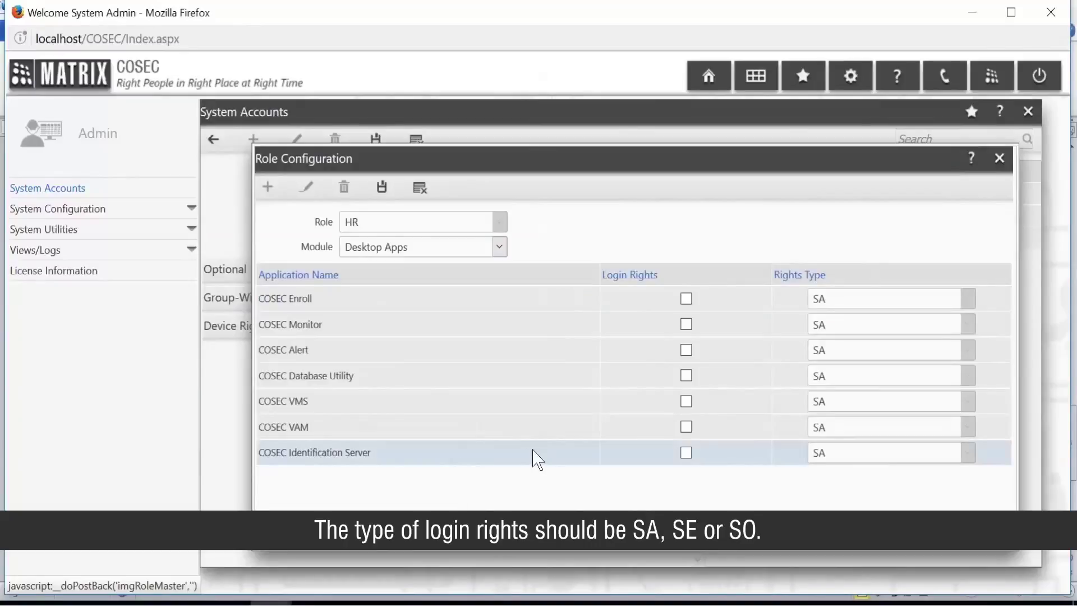
# Grant HR login rights to COSEC Monitor with rights type SA, save, and close Role Configuration.
pyautogui.click(686, 324)
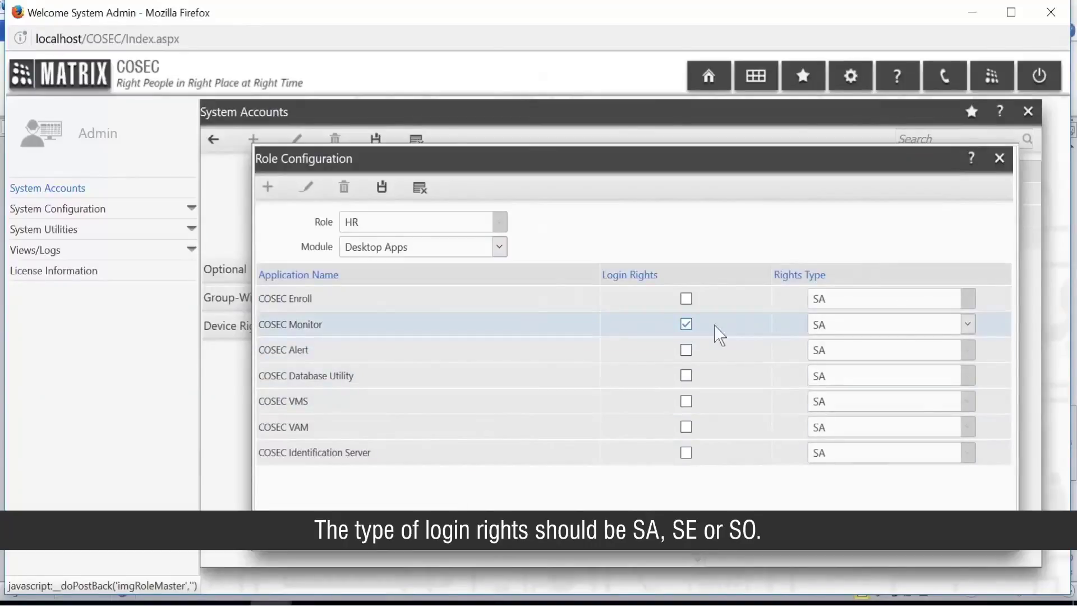
pyautogui.click(967, 325)
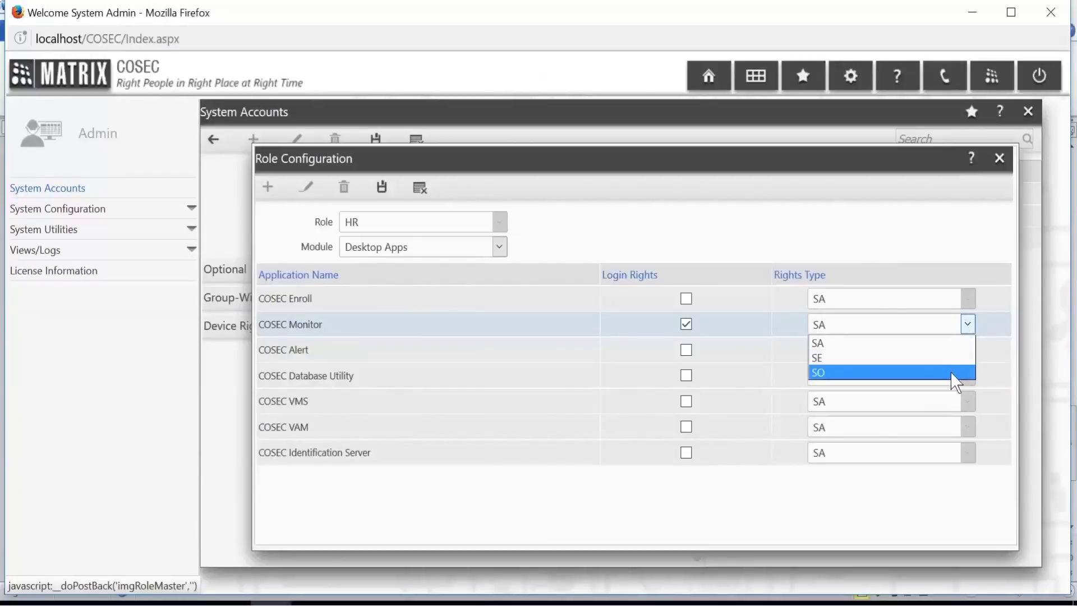
pyautogui.click(949, 344)
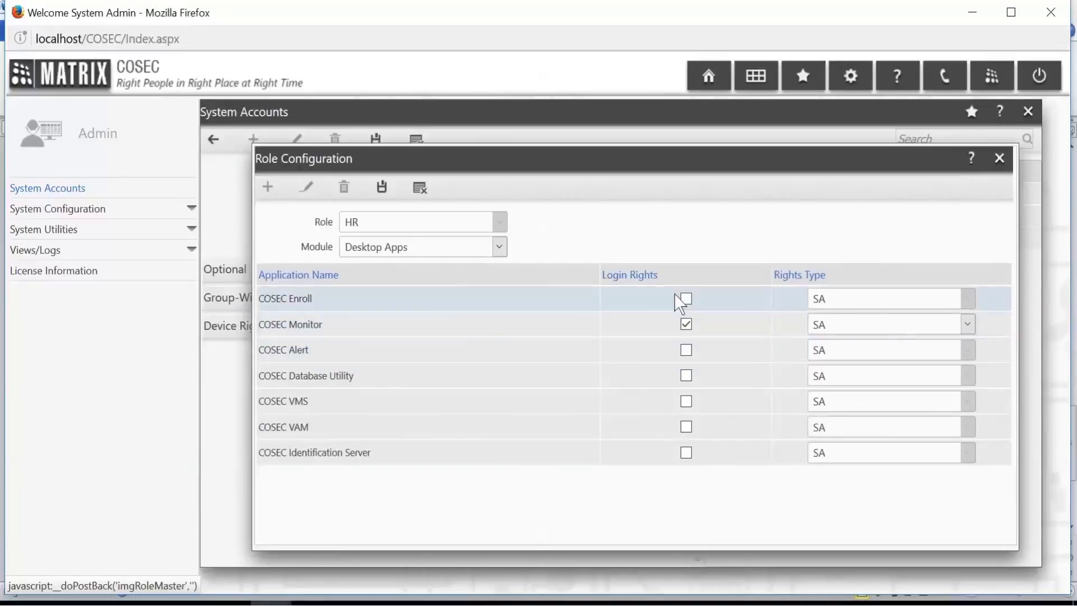
pyautogui.click(382, 189)
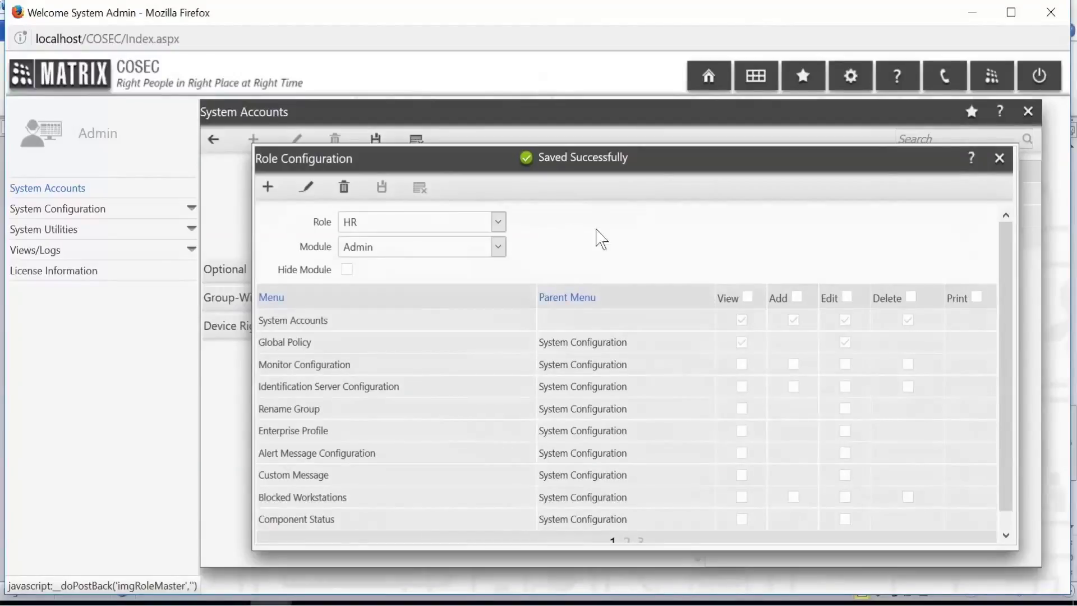
pyautogui.click(999, 160)
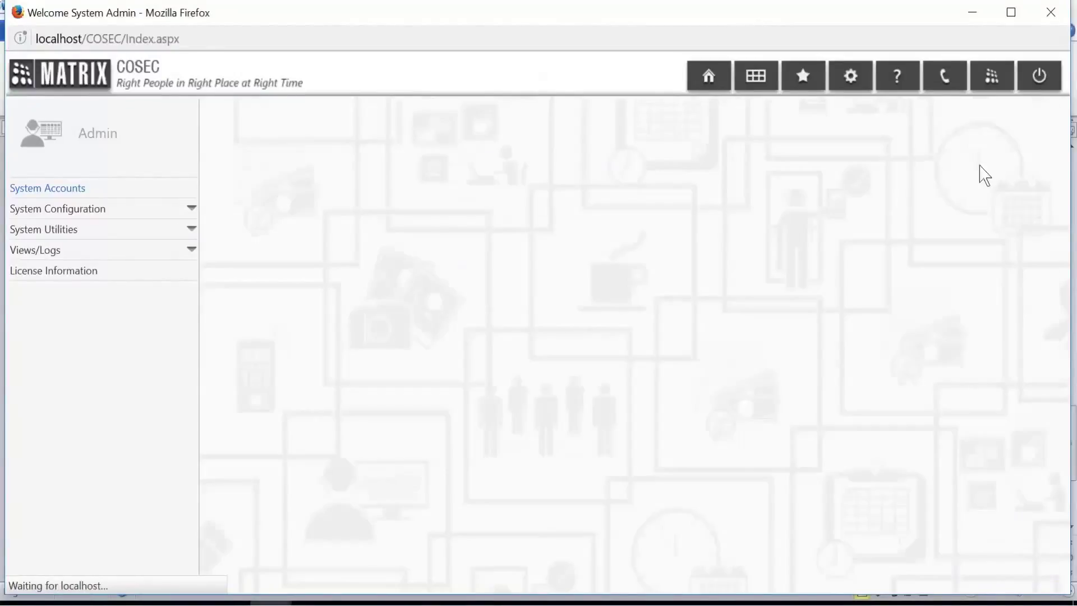
# Set the HRMANAGER account's role to HR and tick Active.
pyautogui.click(595, 222)
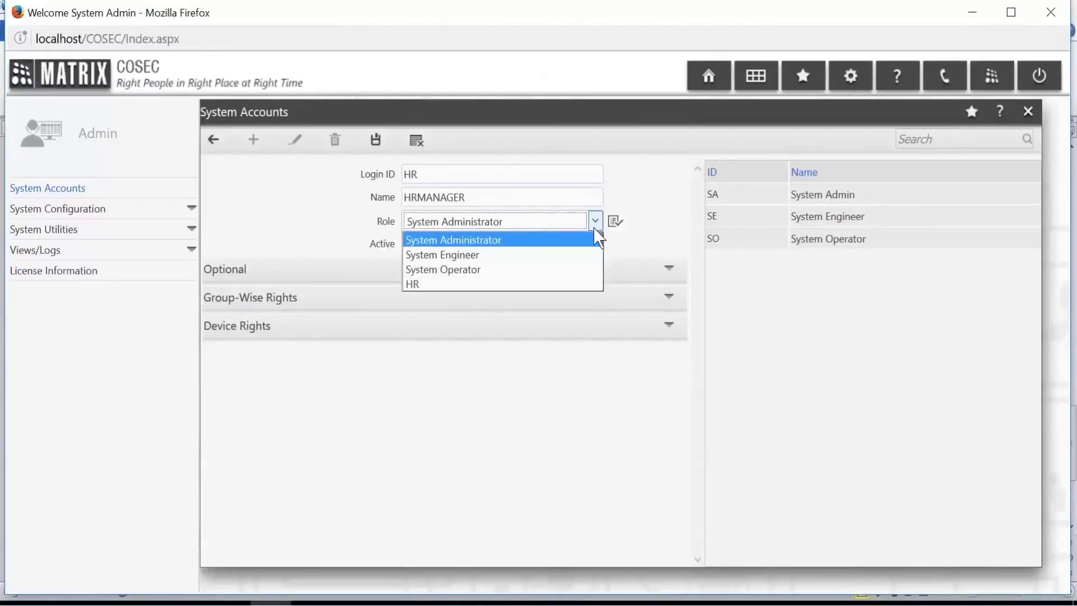
pyautogui.click(564, 285)
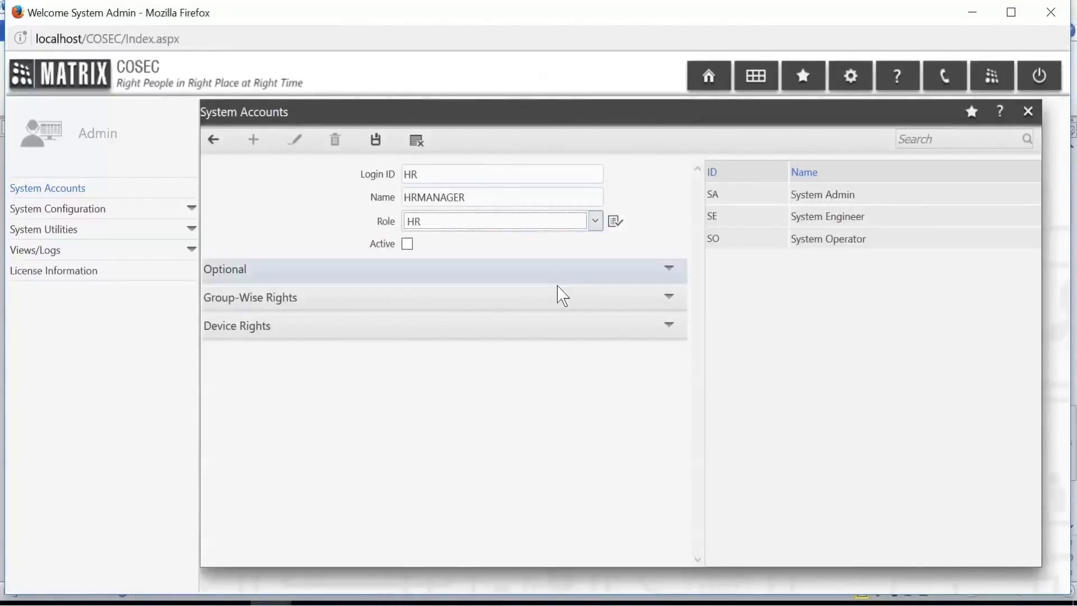
pyautogui.click(409, 249)
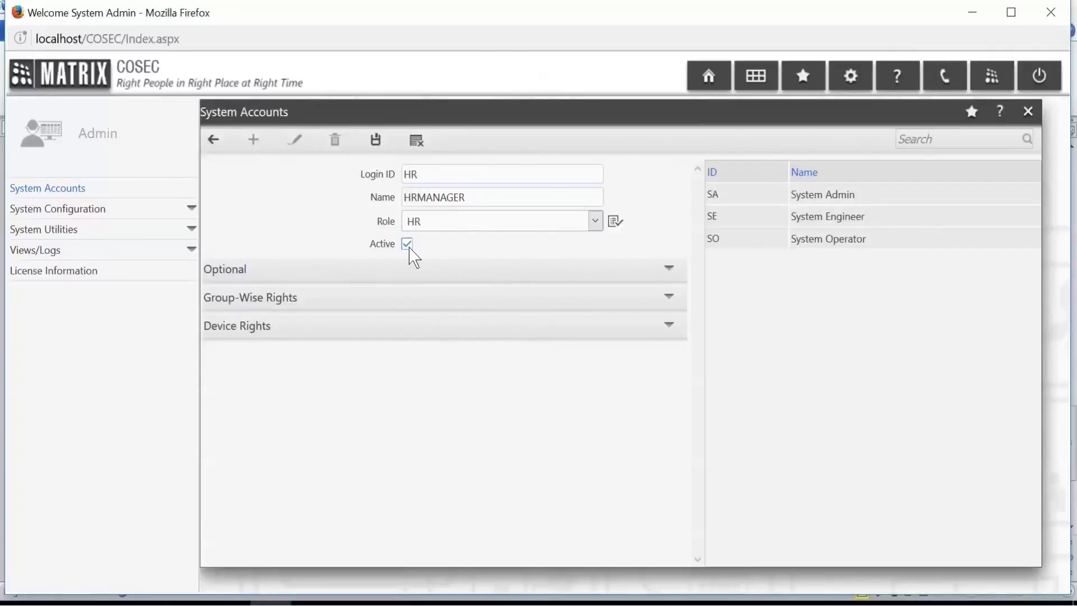
# Under Optional, link an employee as ESS user, keep English as language, and enable API access.
pyautogui.click(469, 278)
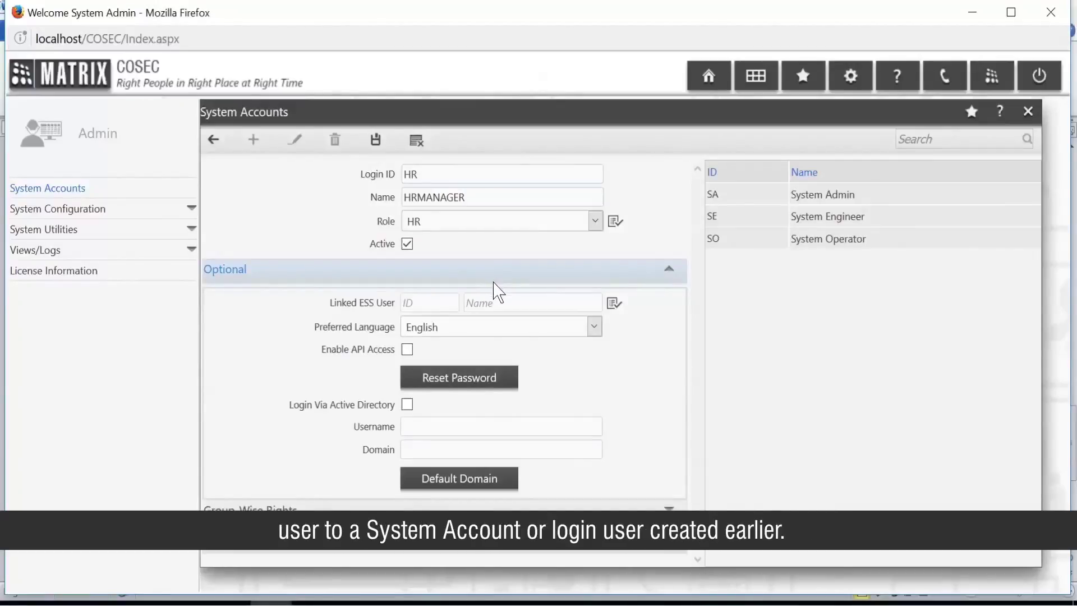
pyautogui.click(619, 314)
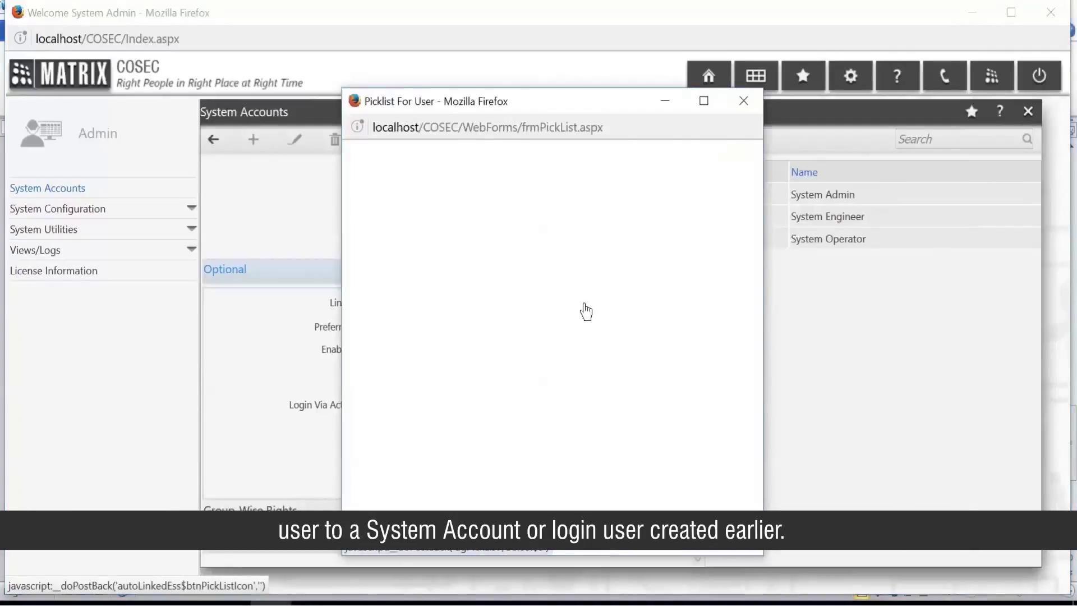
pyautogui.click(492, 250)
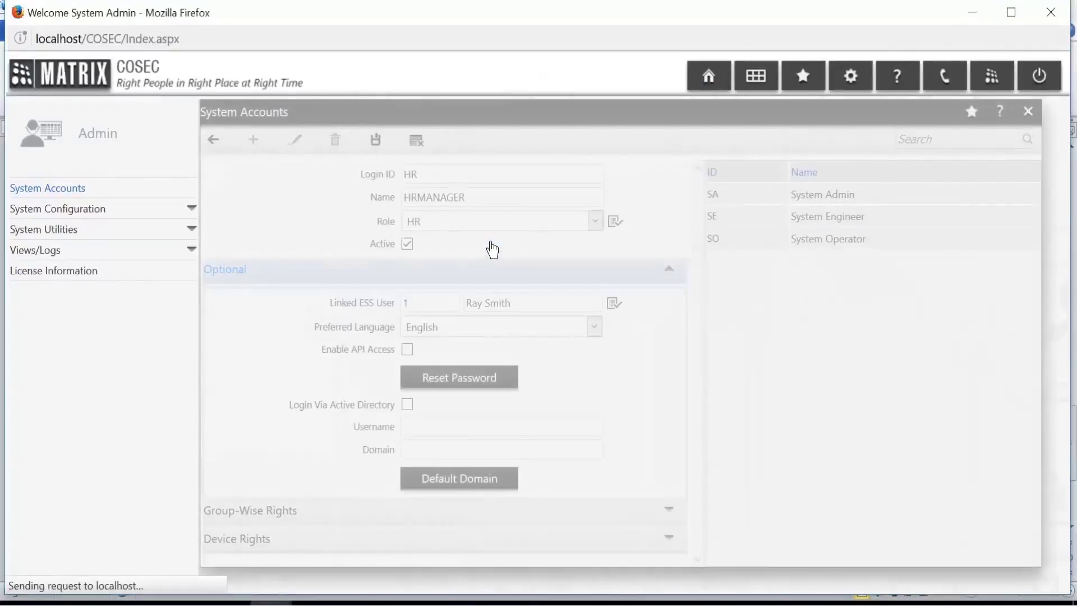
pyautogui.click(595, 328)
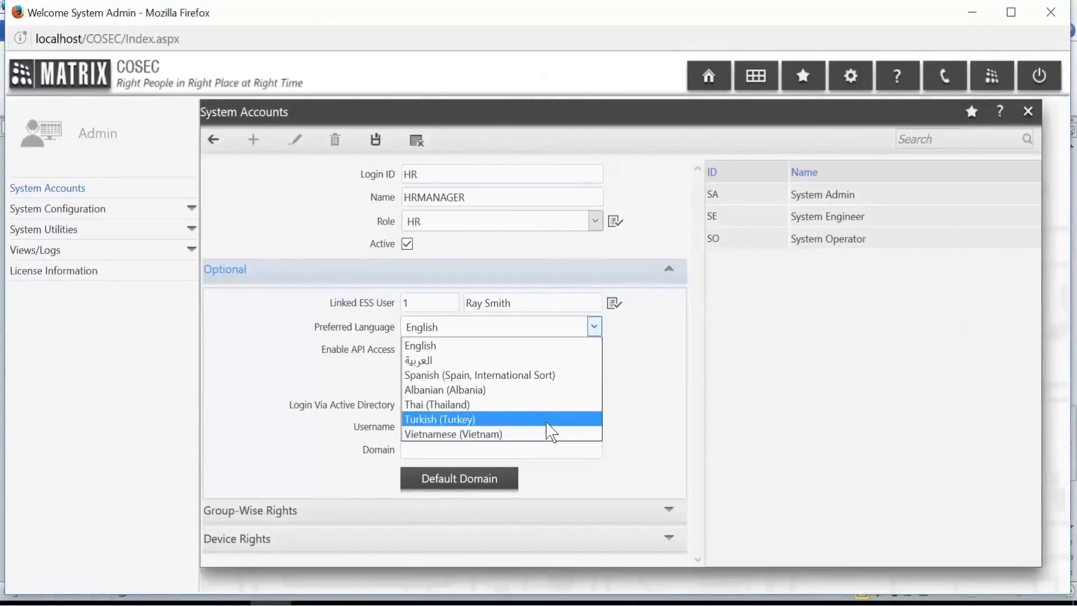
pyautogui.click(555, 346)
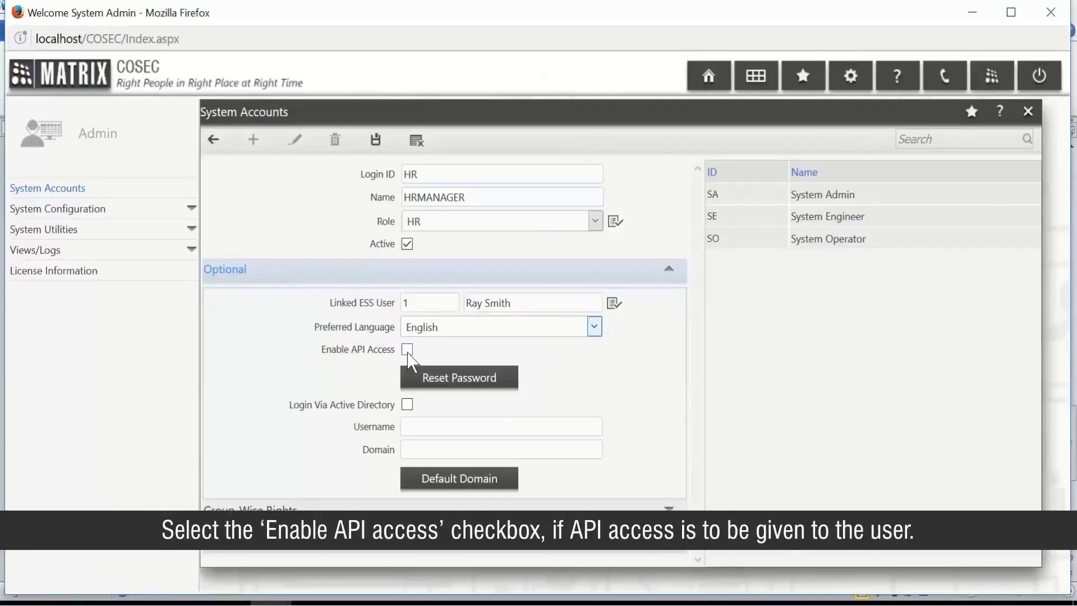
pyautogui.click(407, 350)
# Enable Login Via Active Directory for the HR account and expand System Configuration.
pyautogui.click(408, 407)
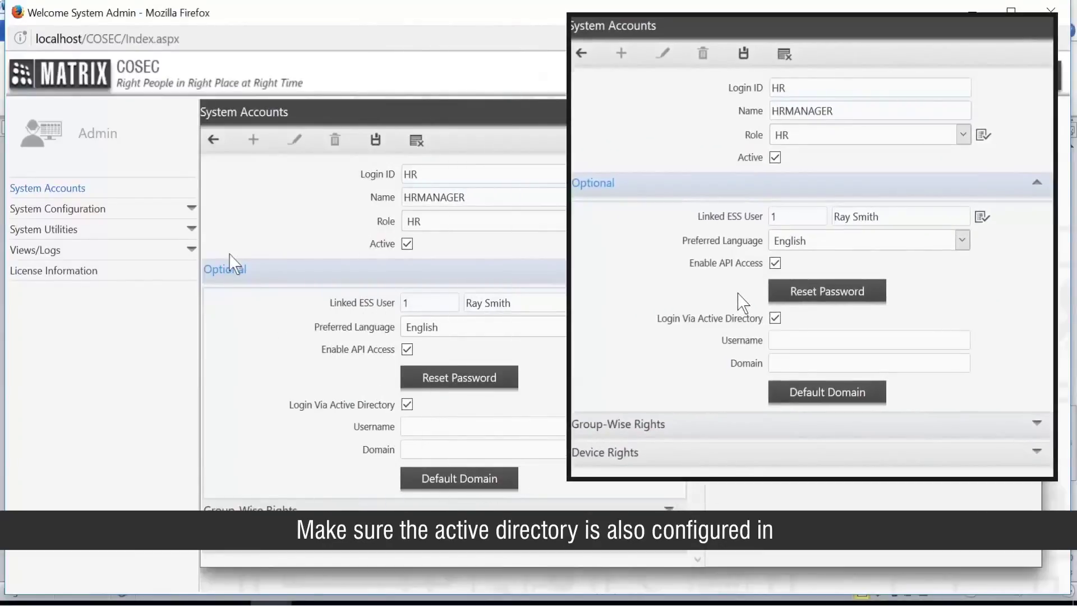
pyautogui.click(180, 215)
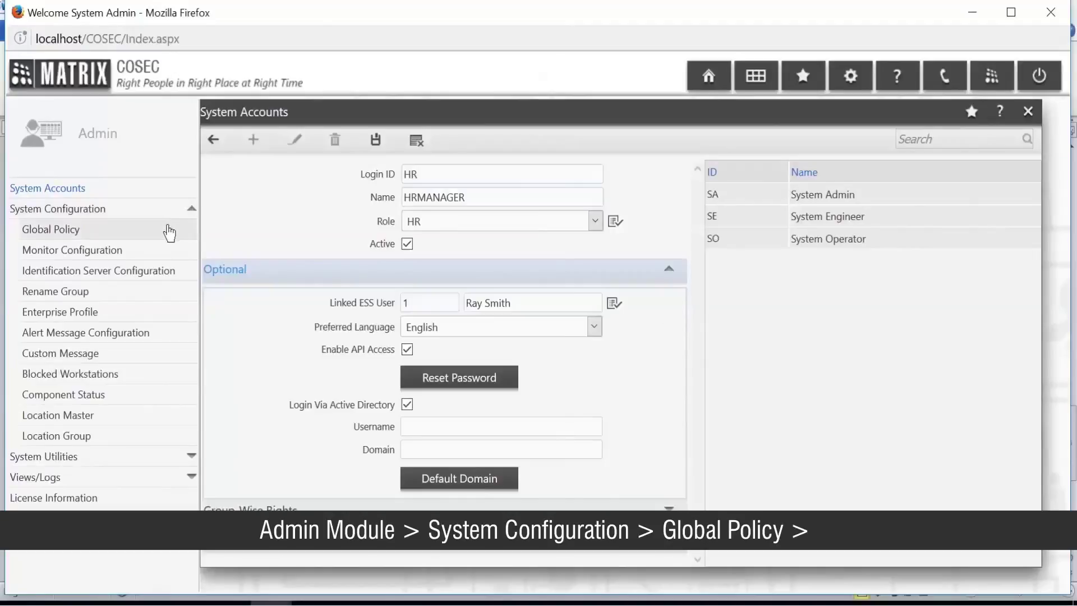
# Put the Global Policy Login settings into edit mode.
pyautogui.click(163, 235)
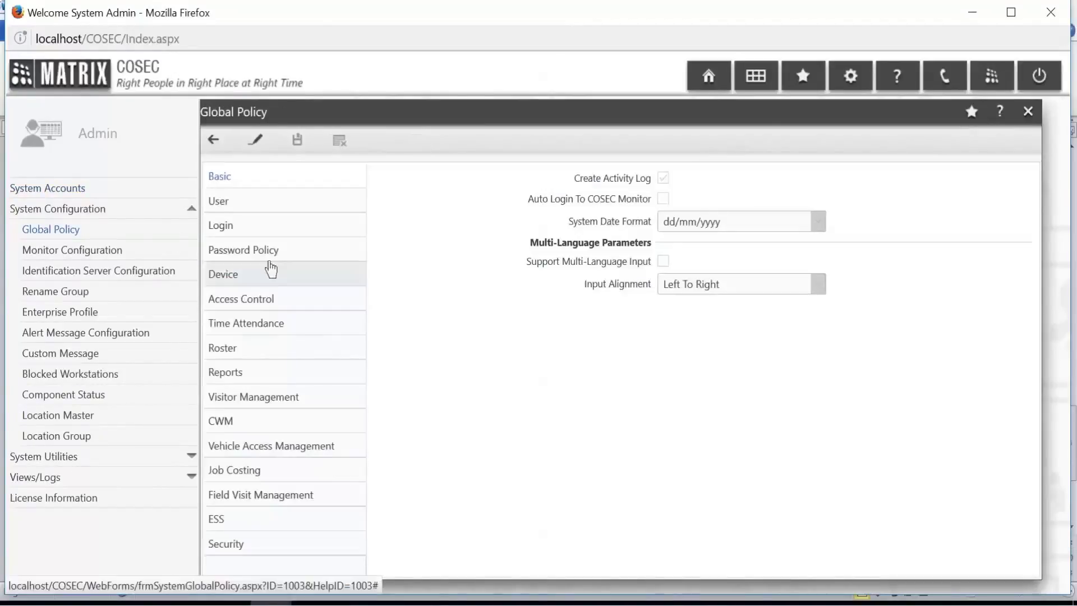
pyautogui.click(275, 233)
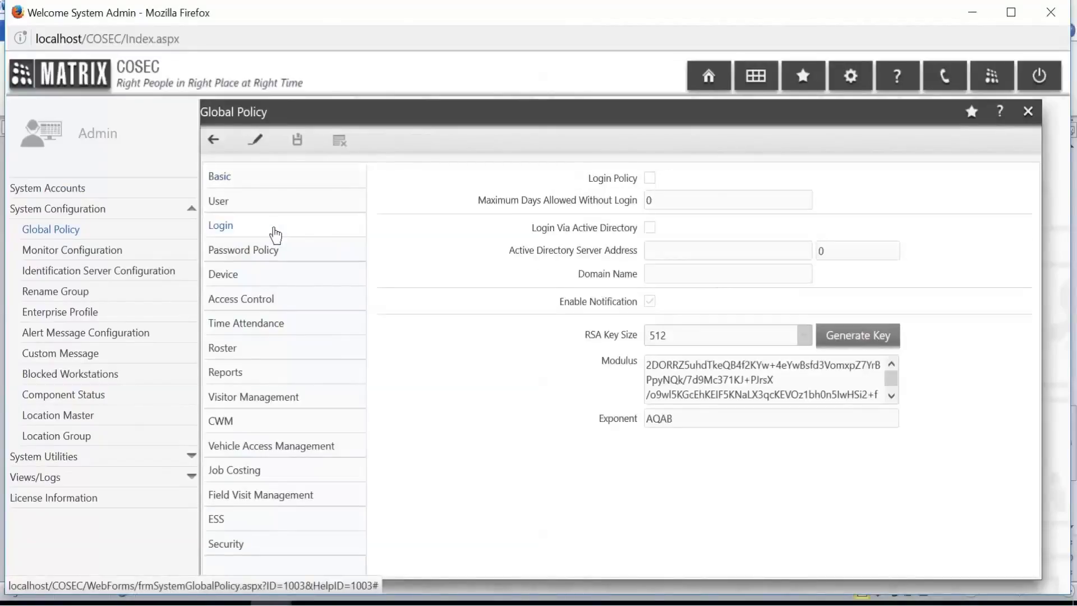
pyautogui.click(255, 139)
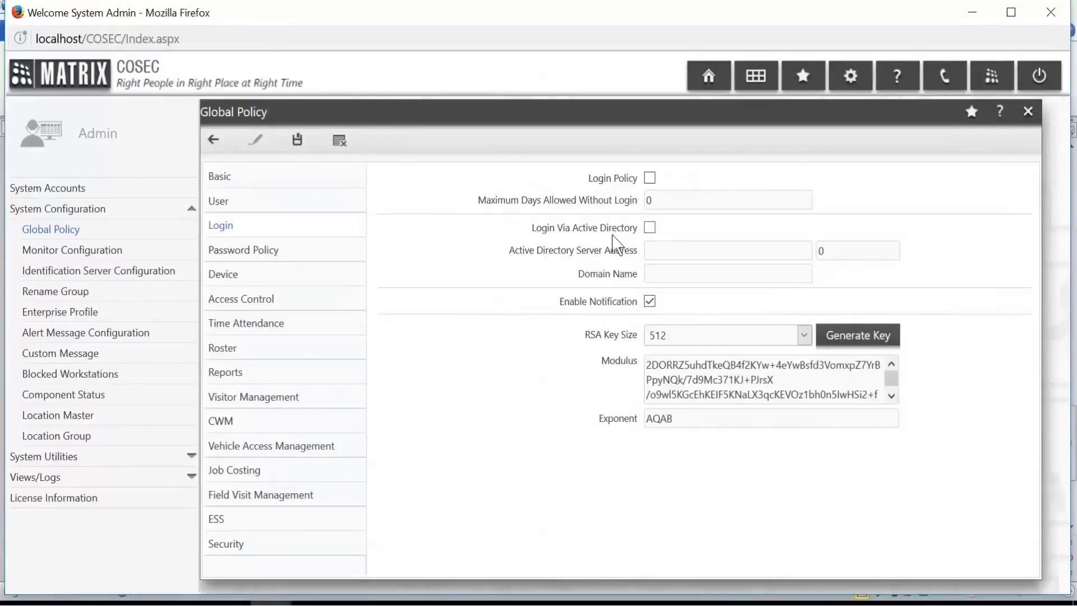
# Enable Active Directory login with server 192.168.50.100, port 110, domain dc=xyz,dc=com, and save.
pyautogui.click(649, 229)
pyautogui.press('Tab')
pyautogui.write('92.16')
pyautogui.write('8.')
pyautogui.write('5')
pyautogui.write('0.100')
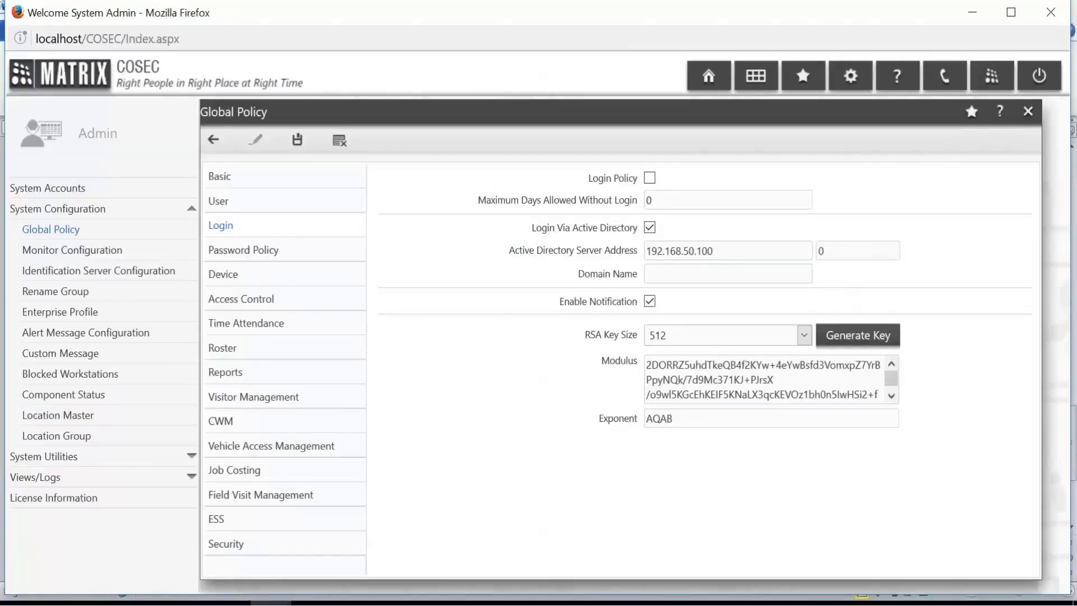
pyautogui.hotkey('ctrl', 'a')
pyautogui.write('110')
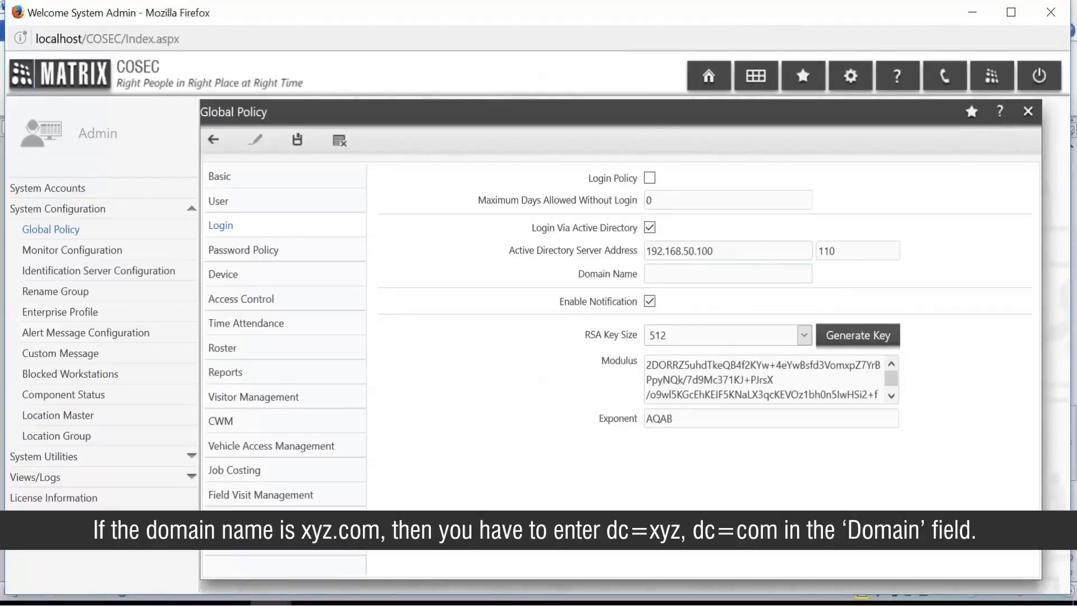
pyautogui.write('dc')
pyautogui.write('=x')
pyautogui.write('yz')
pyautogui.write(',')
pyautogui.write('dc')
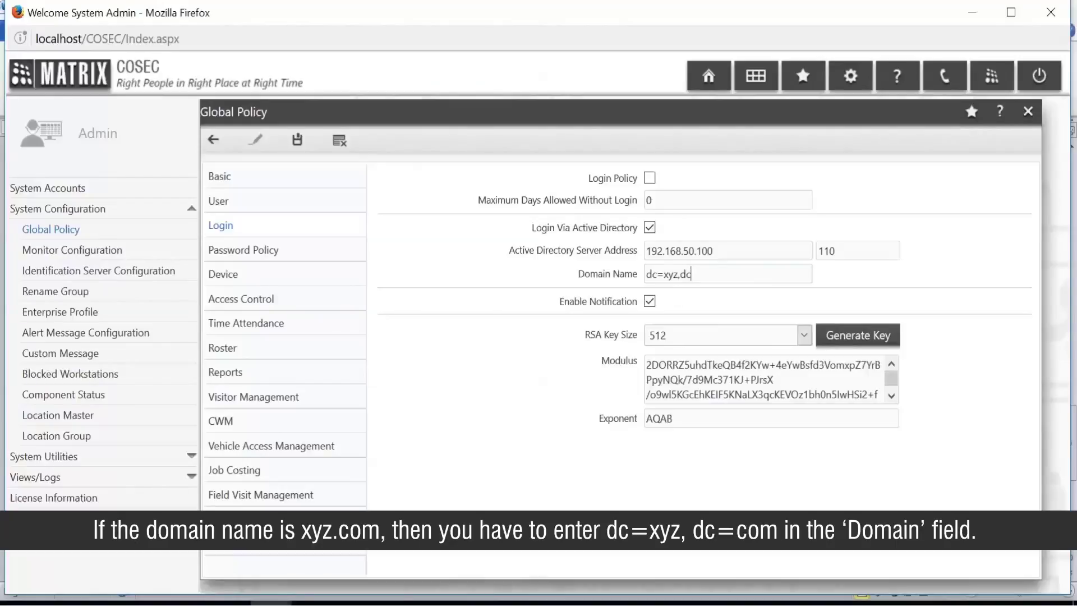
pyautogui.write('=co')
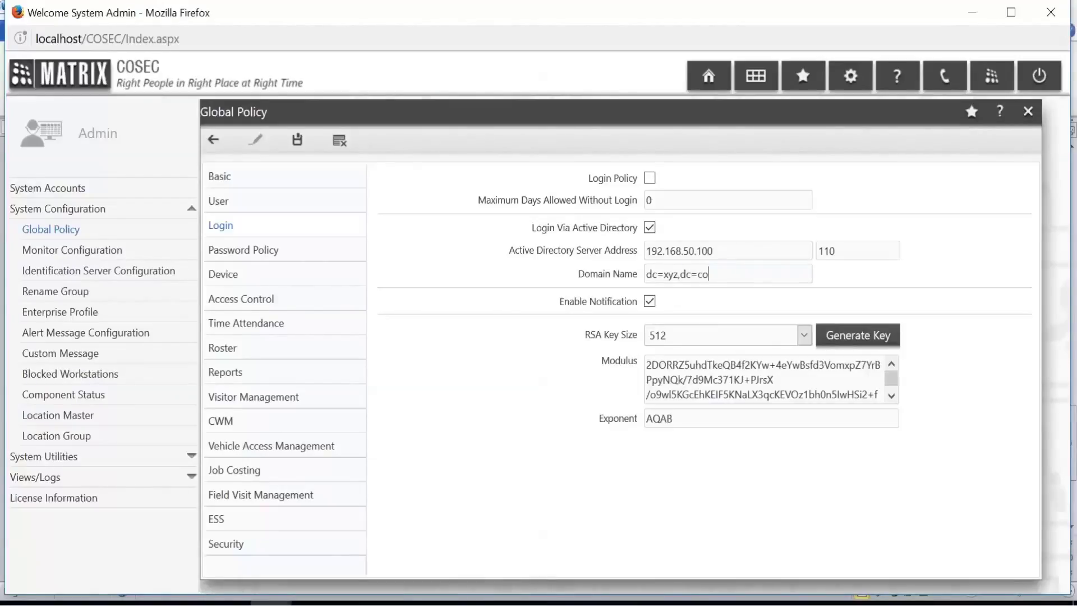
pyautogui.write('m')
pyautogui.click(297, 142)
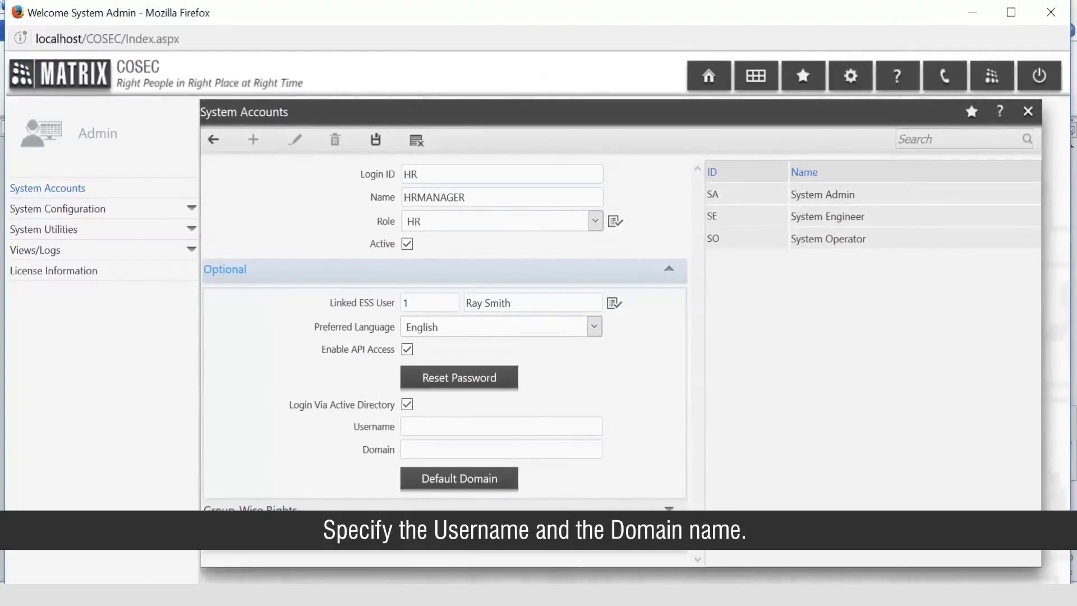
pyautogui.write('XYZ')
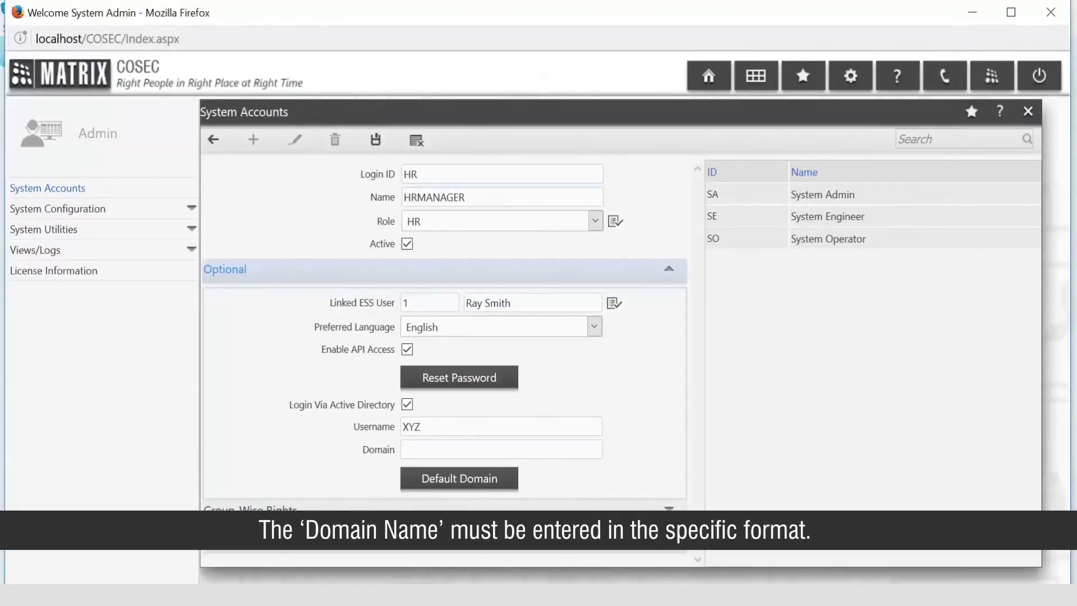
# Enter dc=xyz,dc=com as the HR account's Active Directory domain, alongside username XYZ.
pyautogui.click(412, 449)
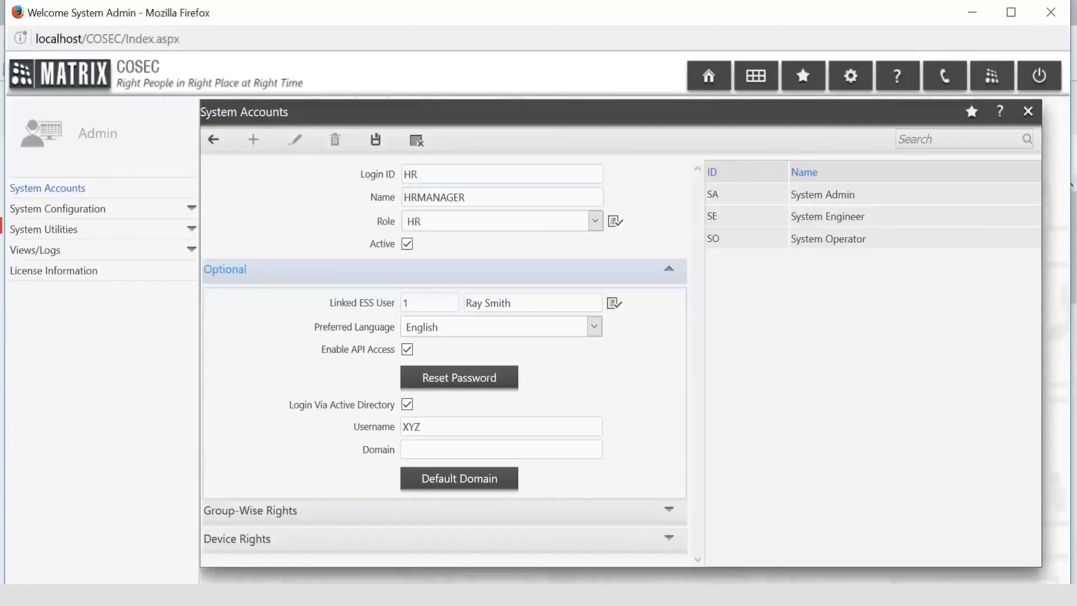
pyautogui.write('dc')
pyautogui.write('=x')
pyautogui.write('yz,')
pyautogui.write('dc=')
pyautogui.write('com')
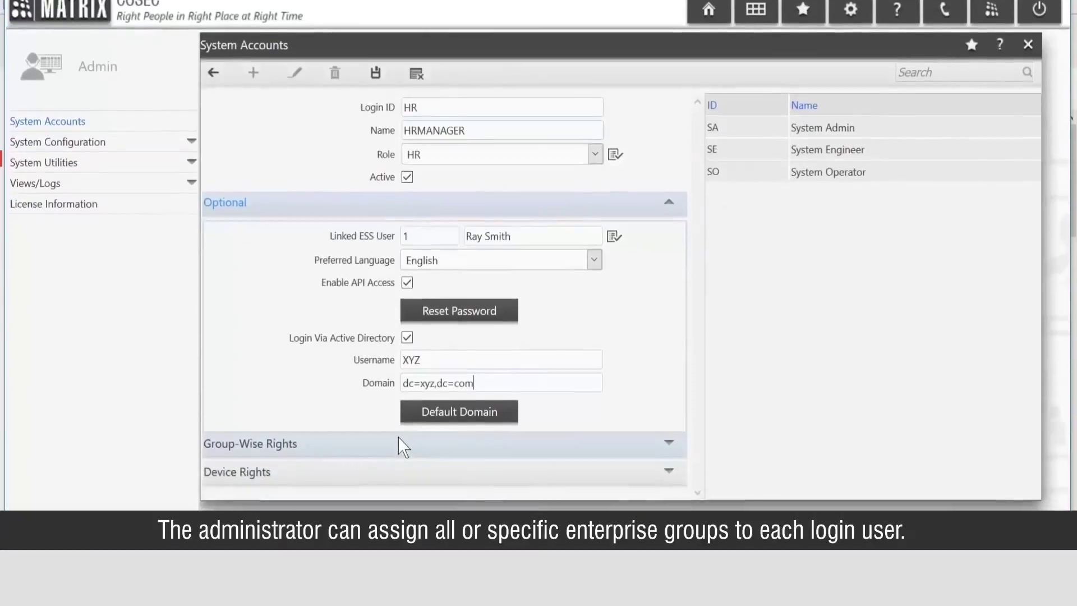
# Set Group-Wise Rights to the Branch group type, ticking Branch-1 and branch2.
pyautogui.click(400, 432)
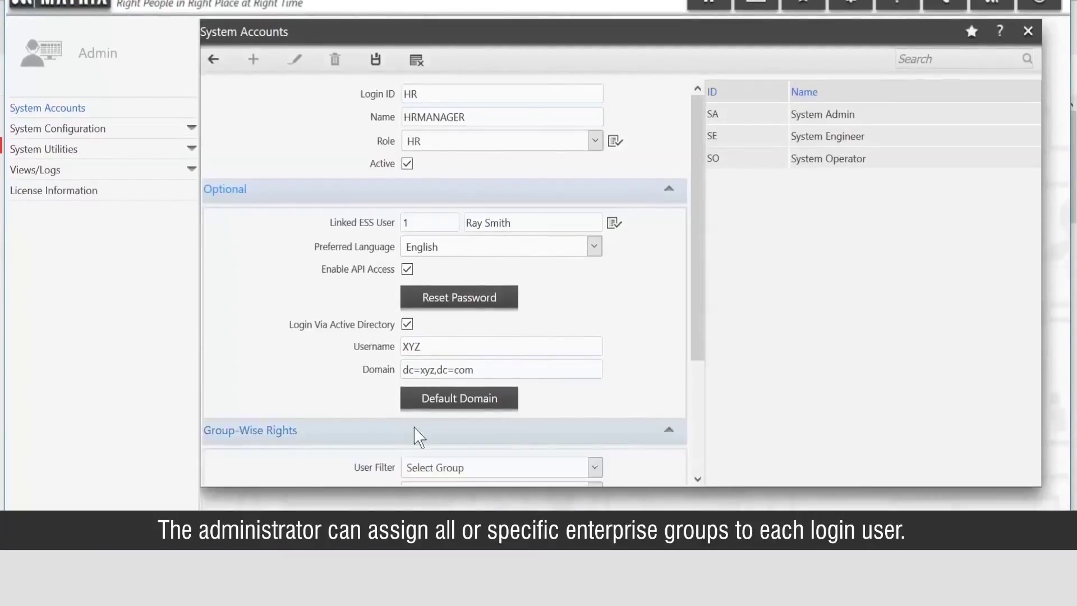
pyautogui.scroll(-2, 428, 434)
pyautogui.click(599, 407)
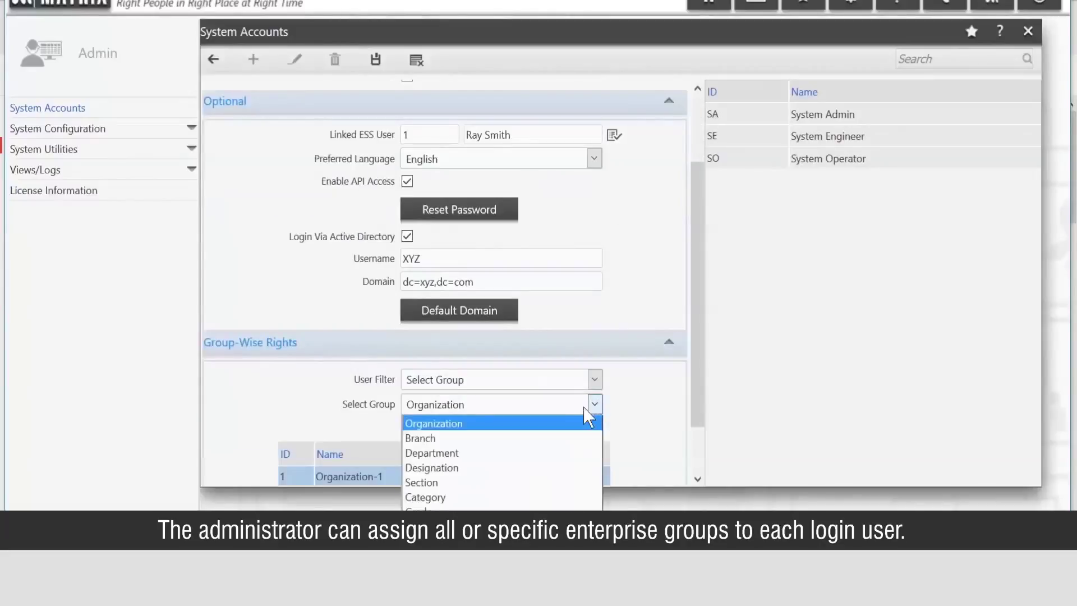
pyautogui.click(636, 423)
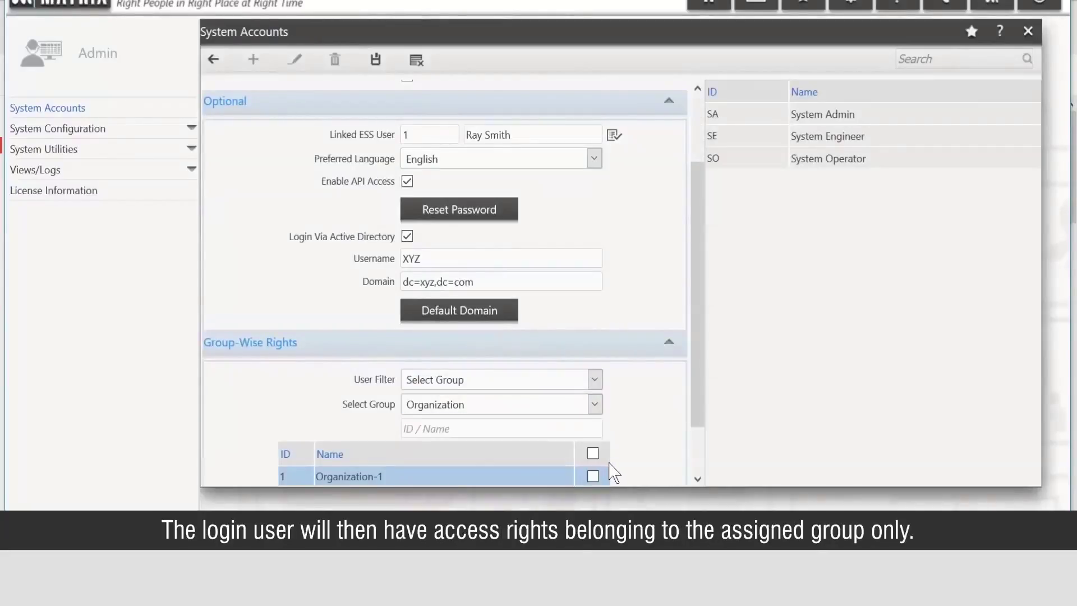
pyautogui.click(599, 405)
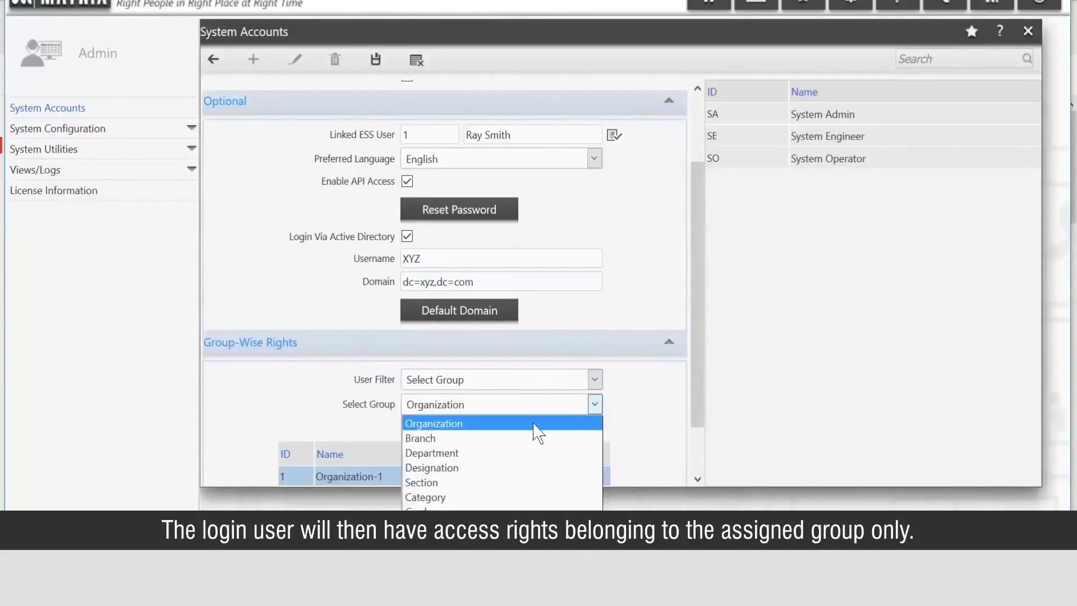
pyautogui.click(532, 439)
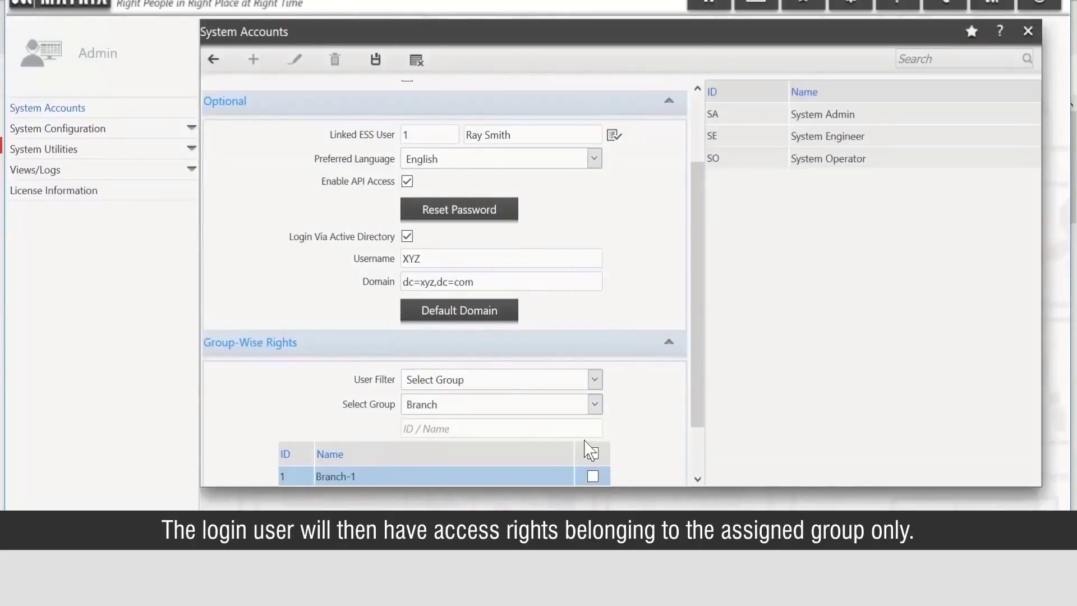
pyautogui.scroll(-2, 591, 446)
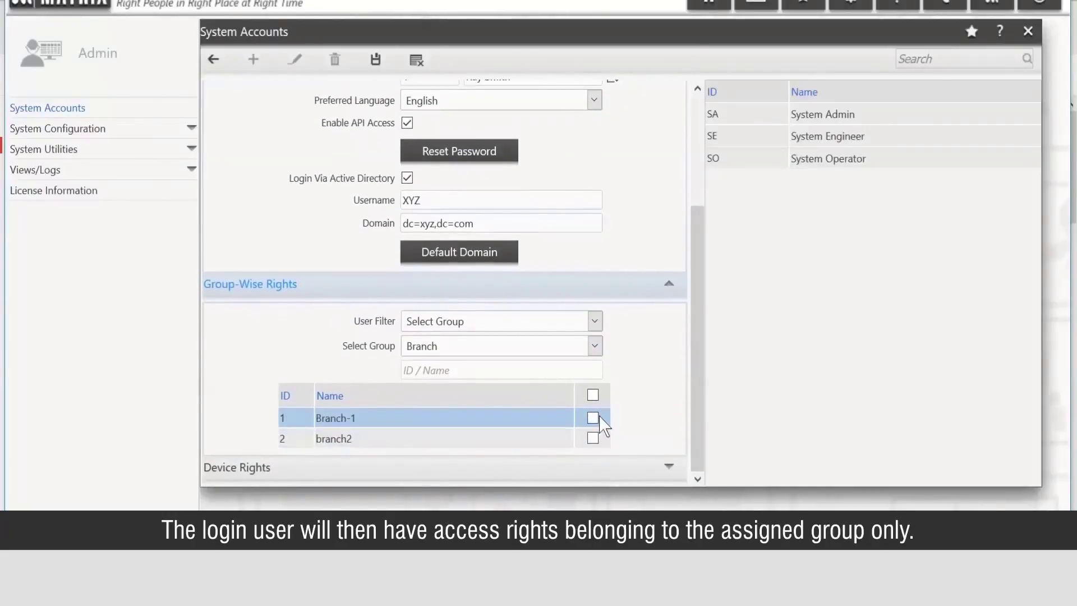
pyautogui.click(593, 418)
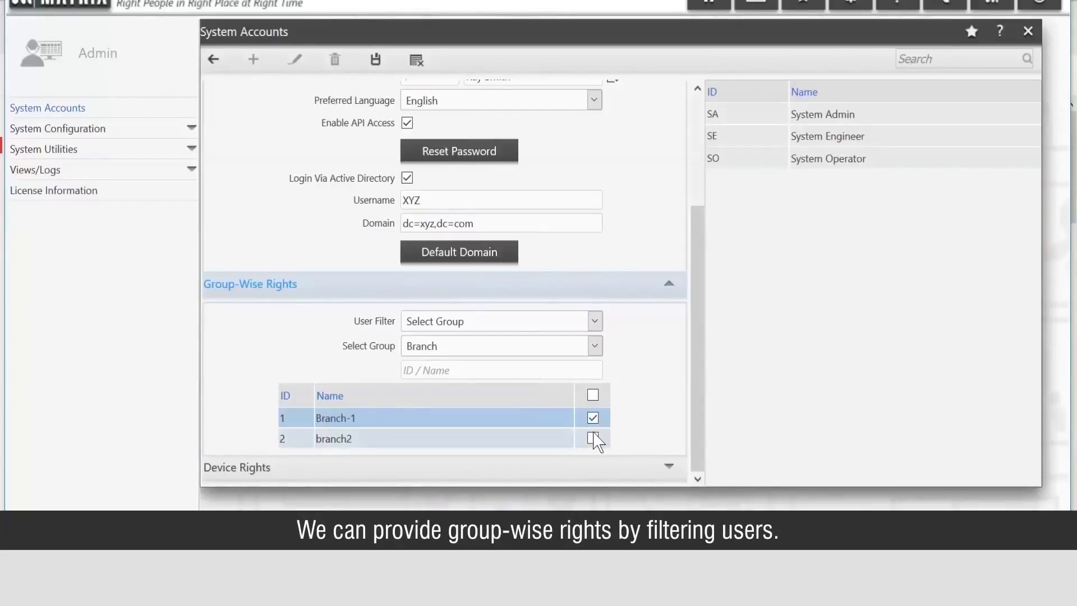
pyautogui.click(592, 438)
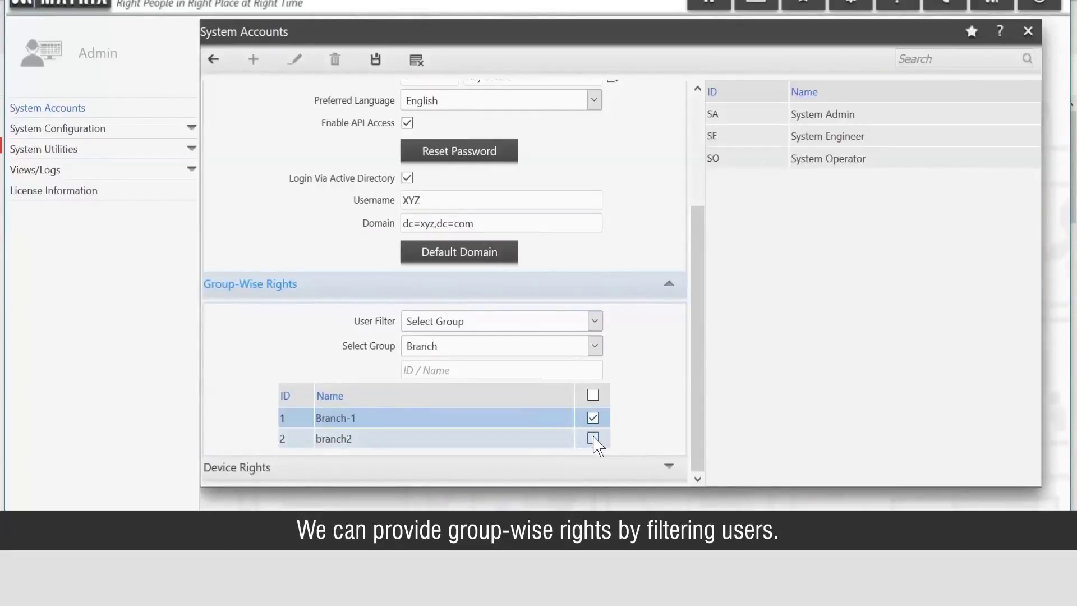
# Save HRMANAGER with Device Filter left at All, then log out as administrator.
pyautogui.click(545, 467)
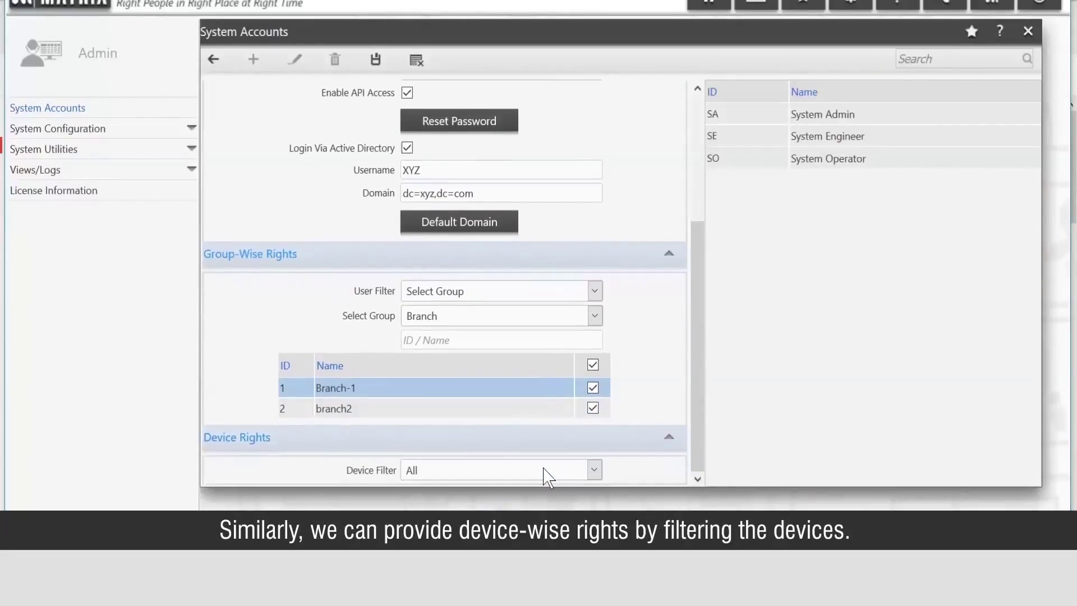
pyautogui.click(595, 471)
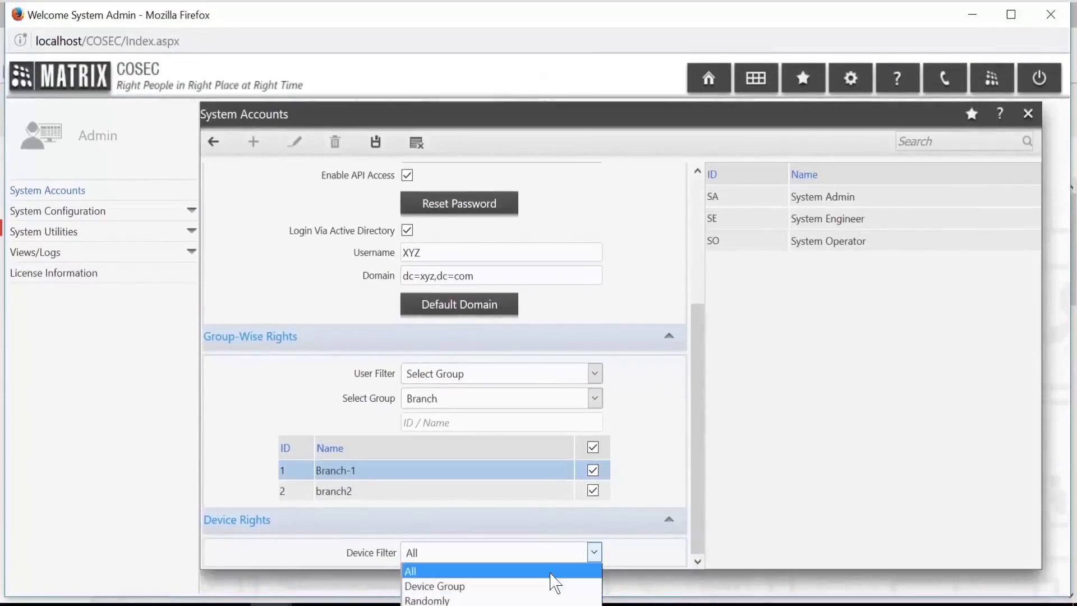
pyautogui.click(550, 572)
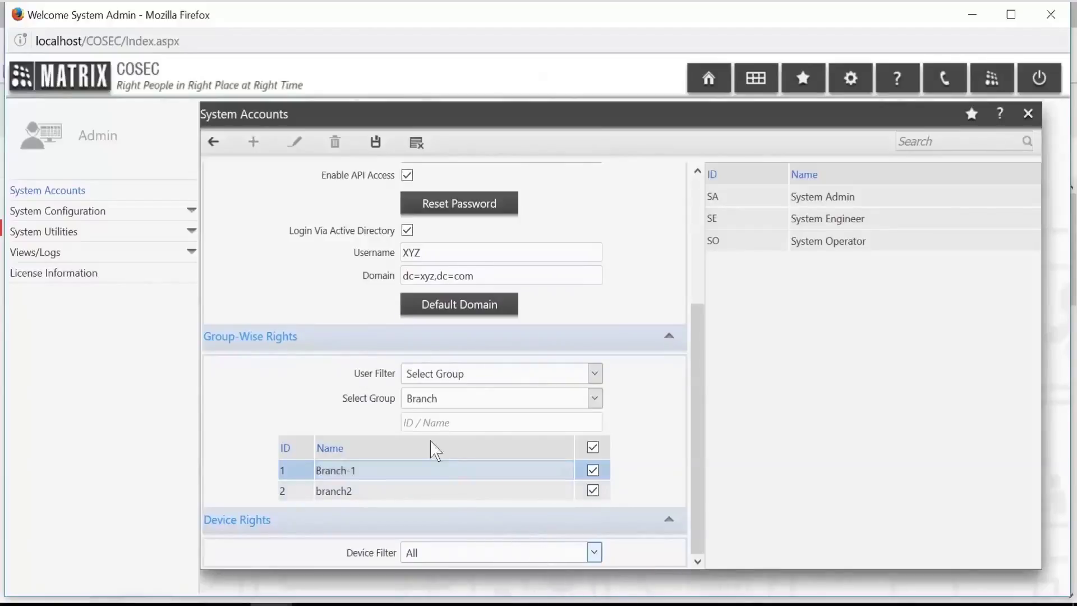
pyautogui.click(375, 141)
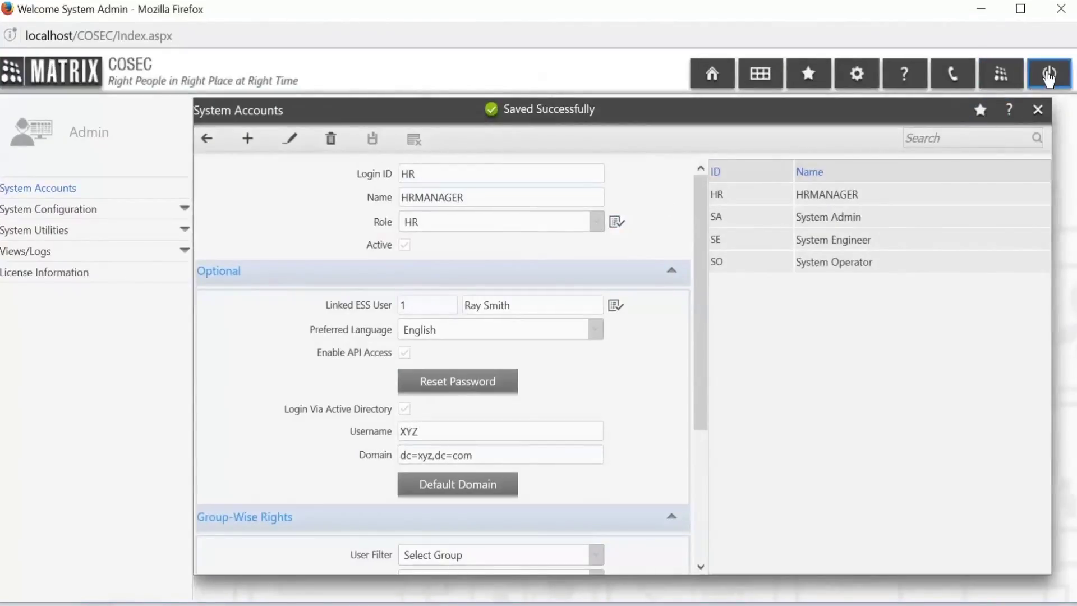
pyautogui.click(1048, 78)
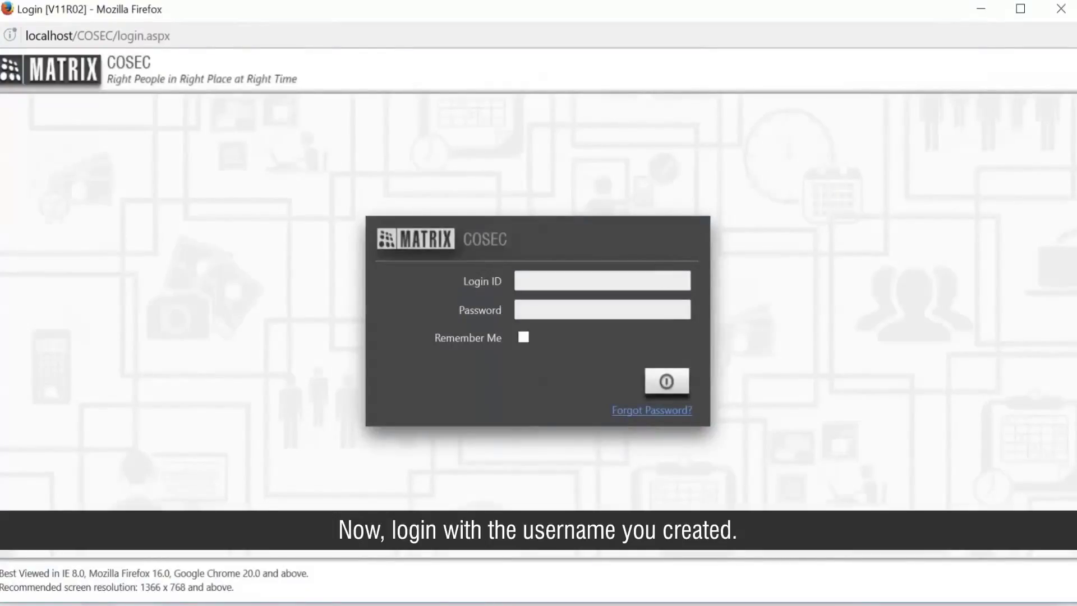
pyautogui.write('HR')
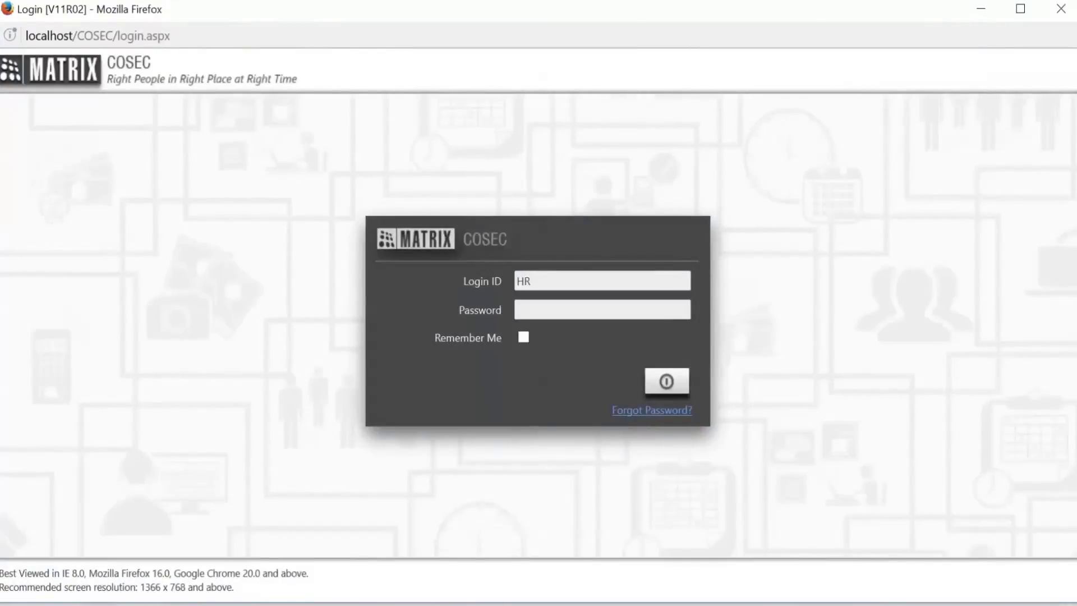
# Log in as HR, set and confirm a new password, then sign in again with it.
pyautogui.press('Return')
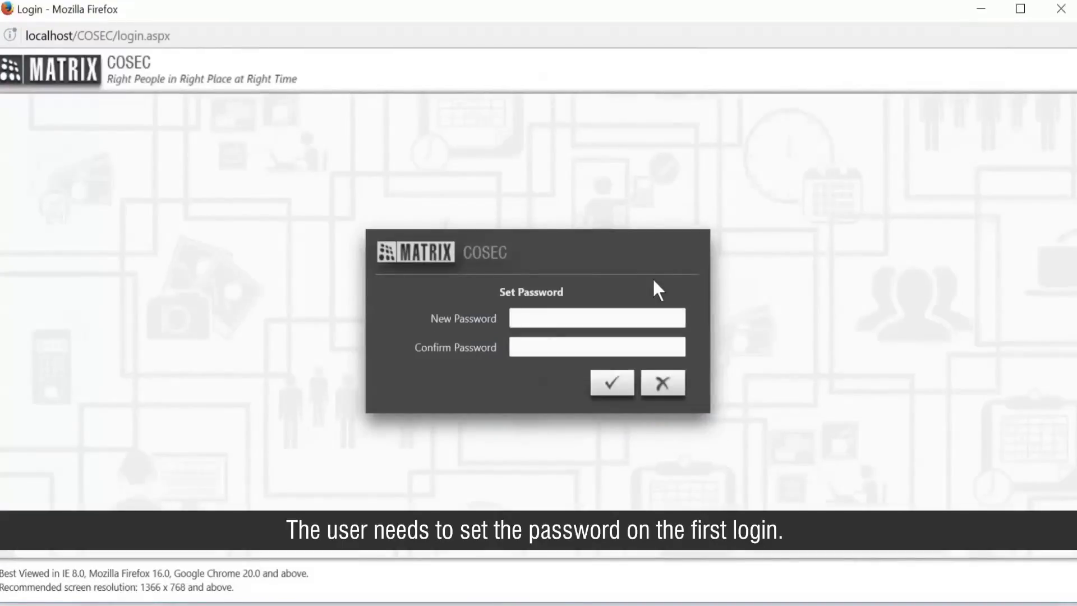
pyautogui.write('••••')
pyautogui.write('•')
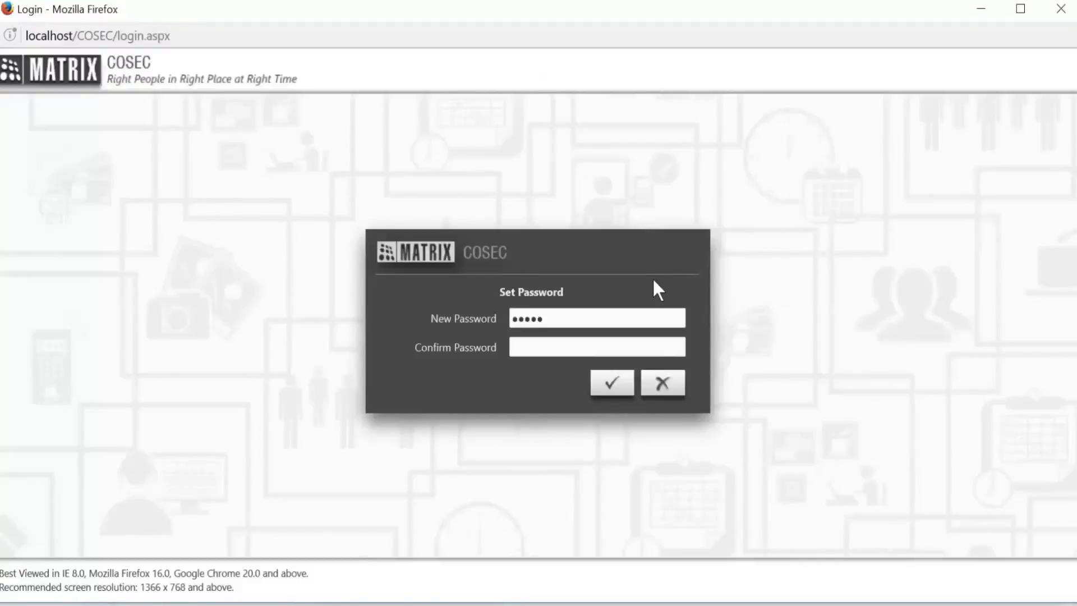
pyautogui.write('•••••')
pyautogui.press('Return')
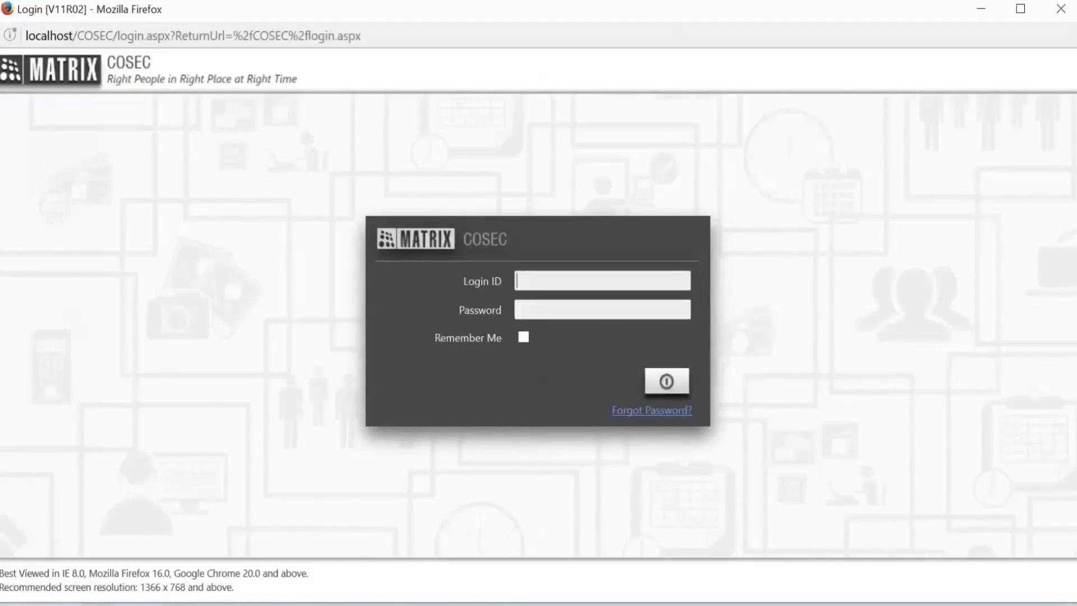
pyautogui.write('H')
pyautogui.write('R')
pyautogui.write('•••••')
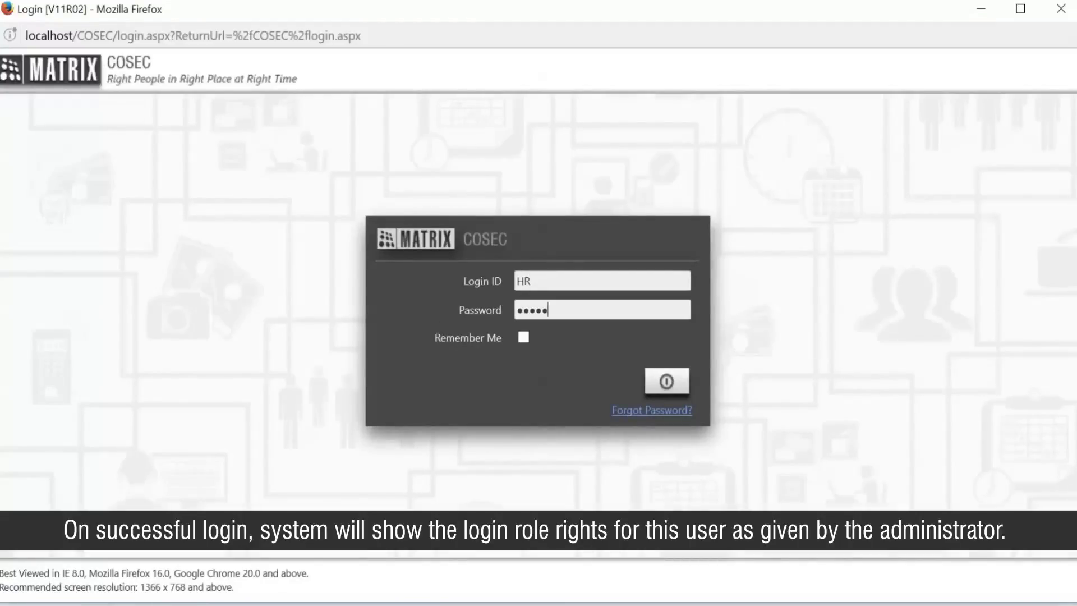
pyautogui.press('Return')
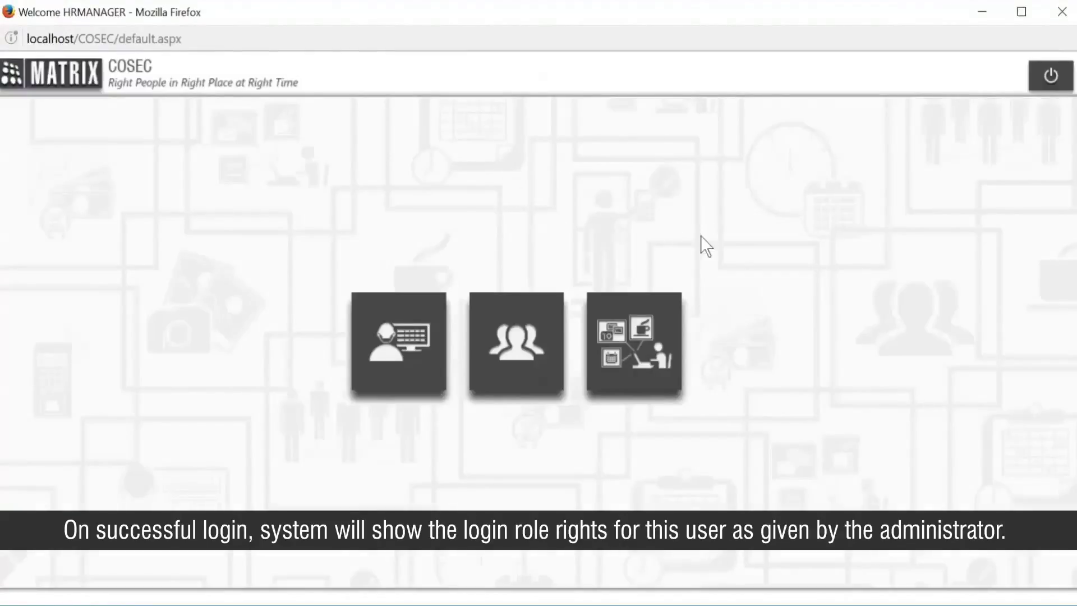
pyautogui.moveTo(516, 341)
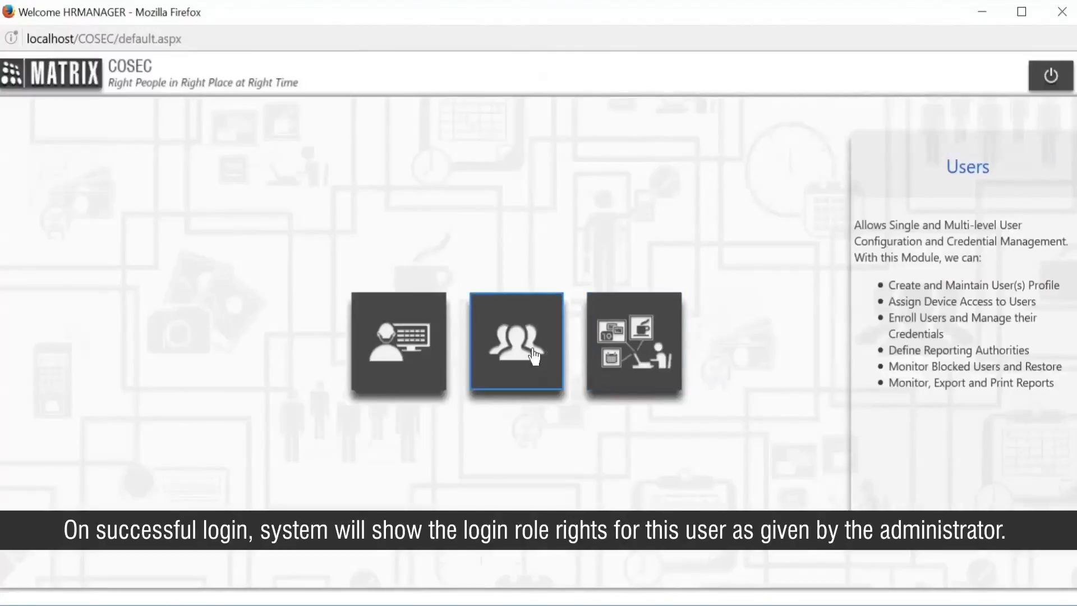
# Open the Admin tile as HR and collapse System Configuration in the left menu.
pyautogui.click(399, 345)
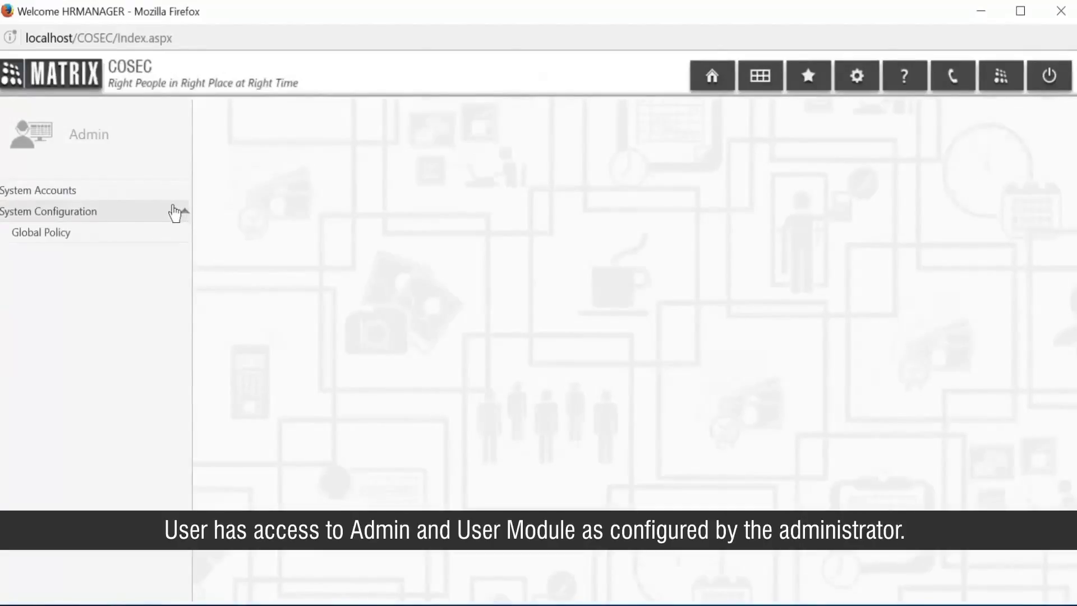
pyautogui.click(154, 197)
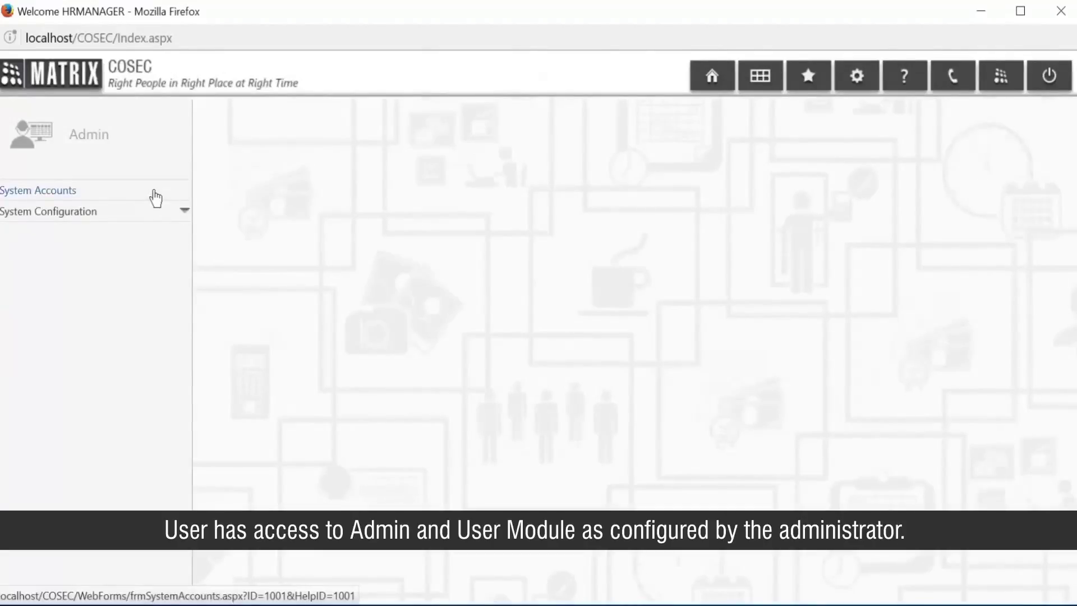